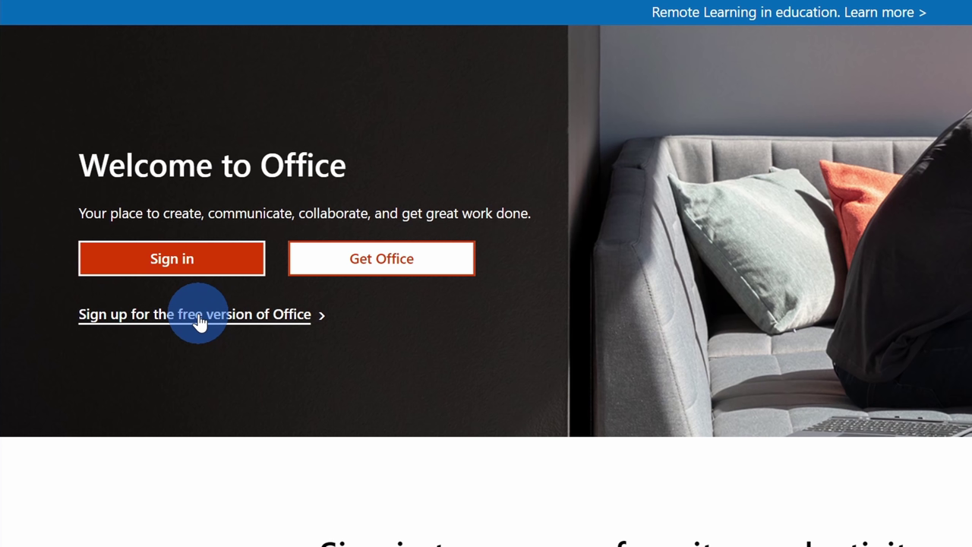
# Sign in to Office and open the Cookie Orders workbook from OneDrive in Excel.
pyautogui.click(222, 270)
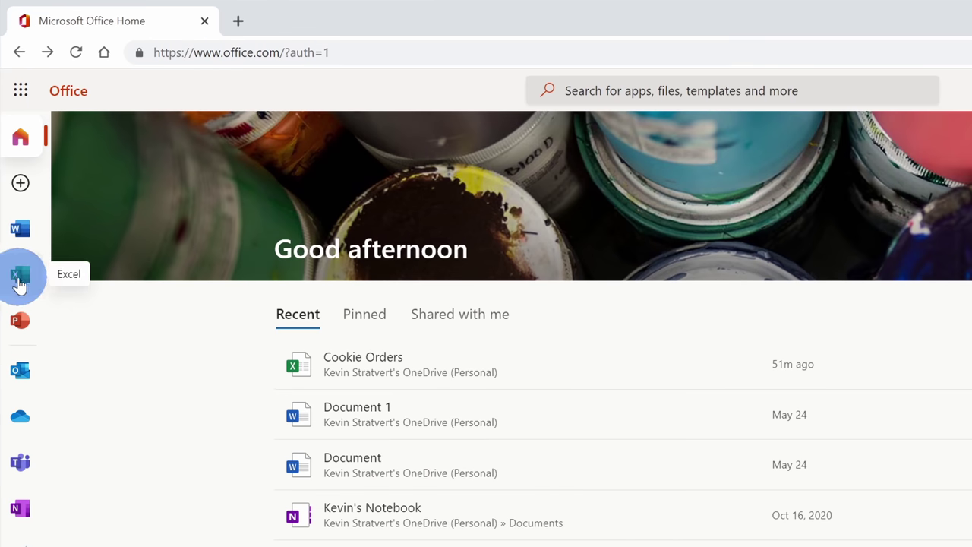
pyautogui.click(24, 279)
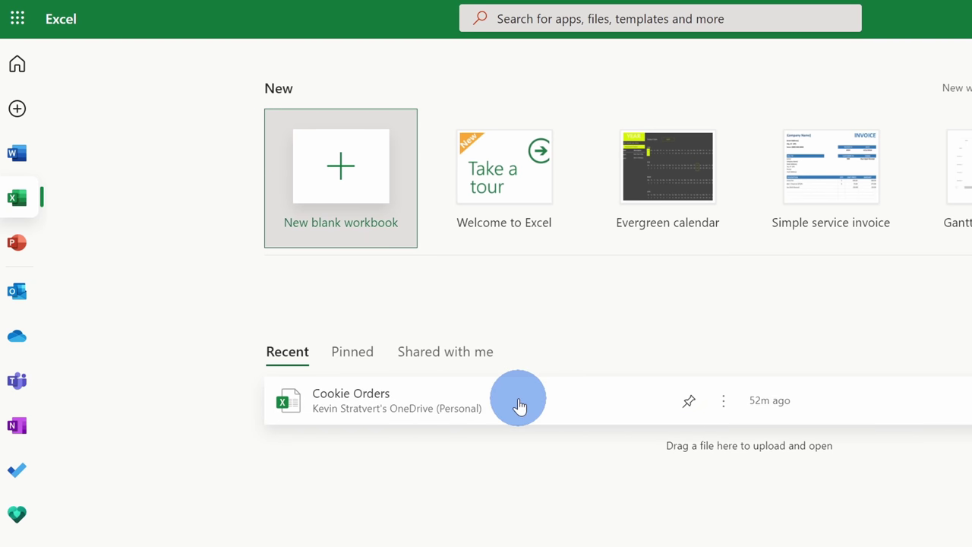
pyautogui.click(519, 406)
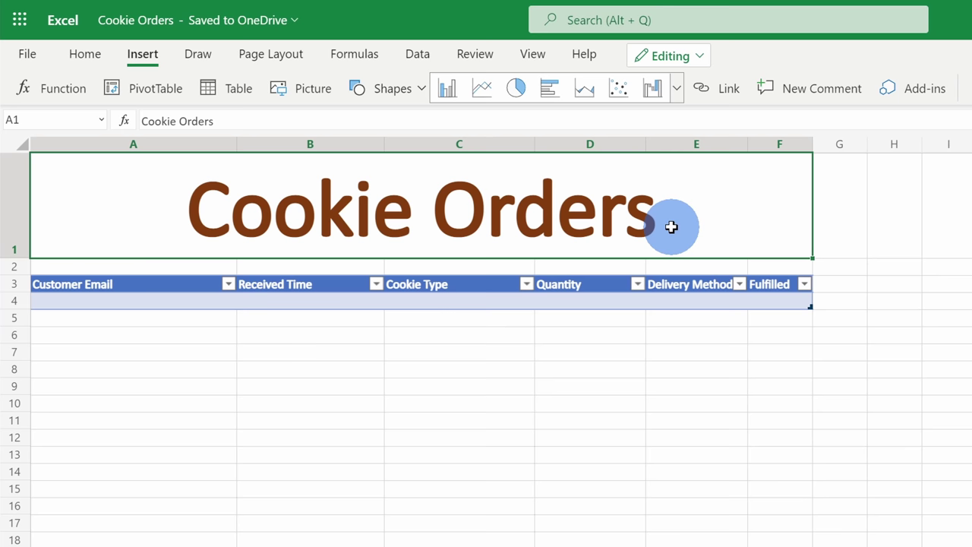
# Review the order table's columns from Customer Email to Fulfilled, and check the workbook's file name and save location.
pyautogui.moveTo(147, 282); pyautogui.dragTo(155, 298)
pyautogui.moveTo(317, 281); pyautogui.dragTo(320, 297)
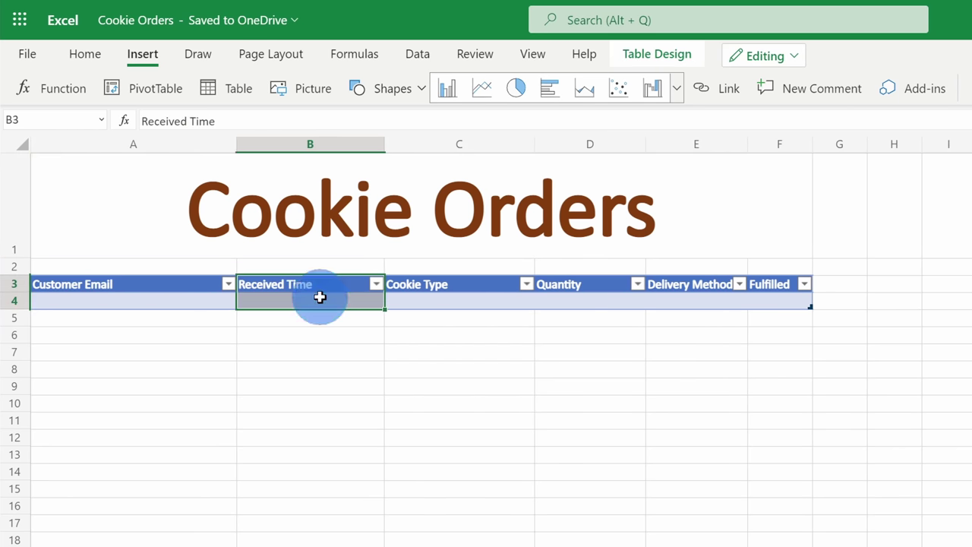
pyautogui.click(141, 285)
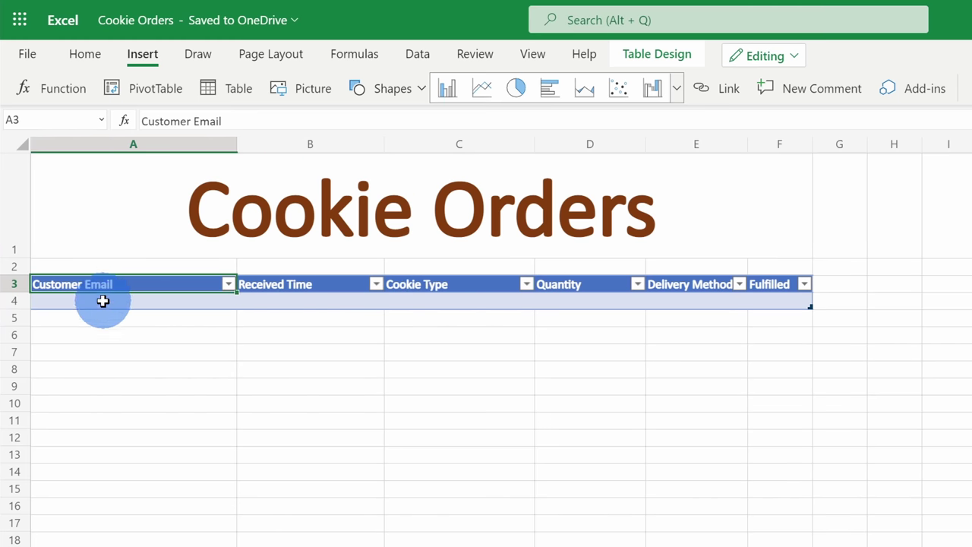
pyautogui.moveTo(316, 284); pyautogui.dragTo(321, 301)
pyautogui.moveTo(408, 284); pyautogui.dragTo(433, 302)
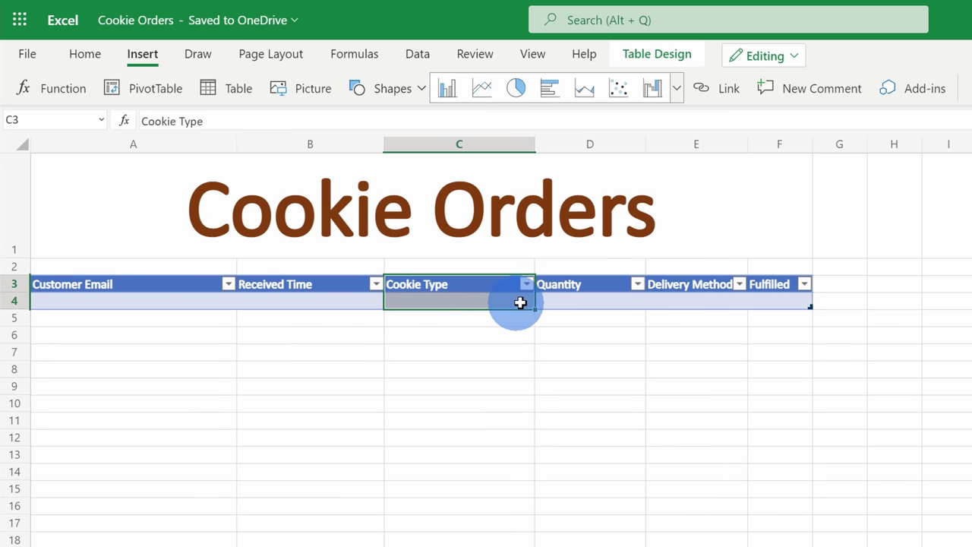
pyautogui.moveTo(593, 286); pyautogui.dragTo(593, 297)
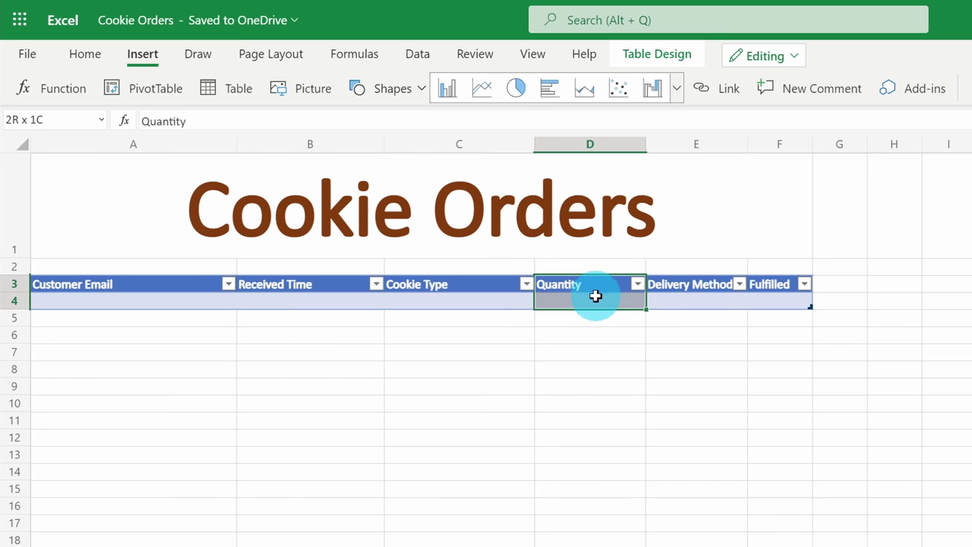
pyautogui.click(697, 288)
pyautogui.moveTo(697, 289); pyautogui.dragTo(698, 298)
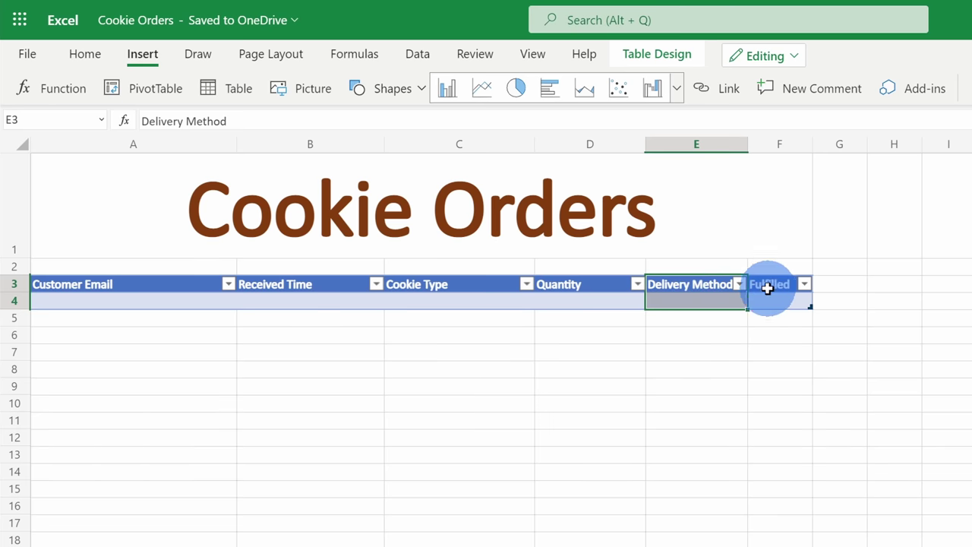
pyautogui.moveTo(764, 285)
pyautogui.mouseDown()
pyautogui.moveTo(765, 295)
pyautogui.moveTo(777, 297)
pyautogui.moveTo(770, 284)
pyautogui.mouseUp()
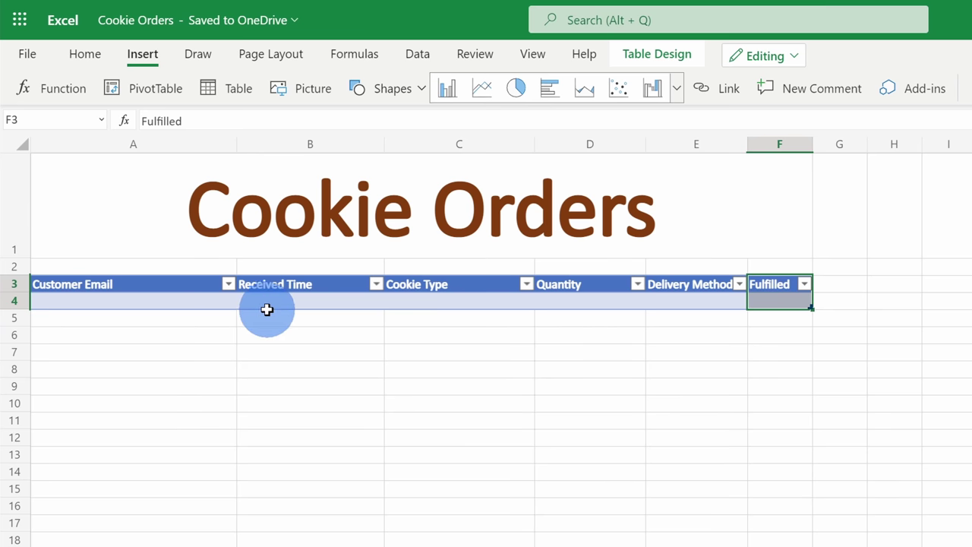
pyautogui.click(443, 284)
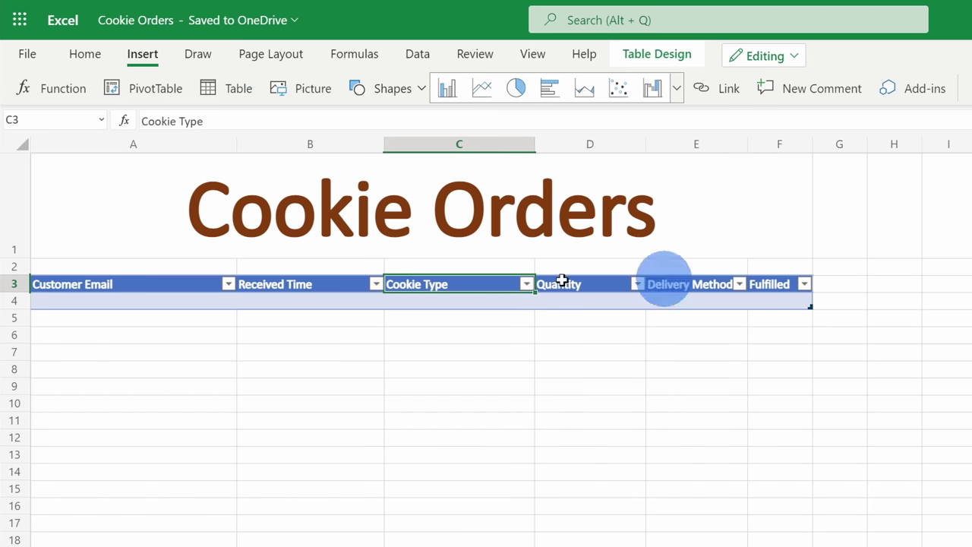
pyautogui.click(127, 22)
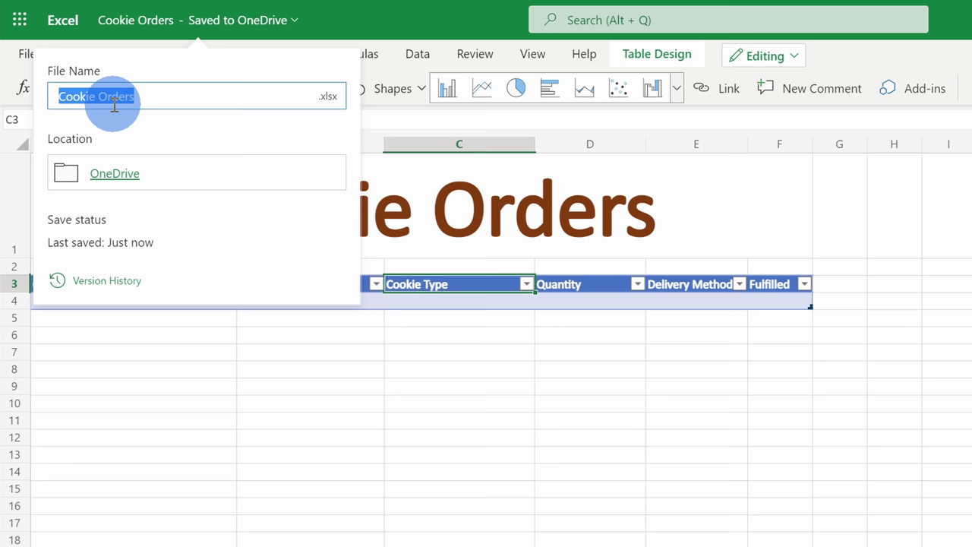
pyautogui.click(378, 22)
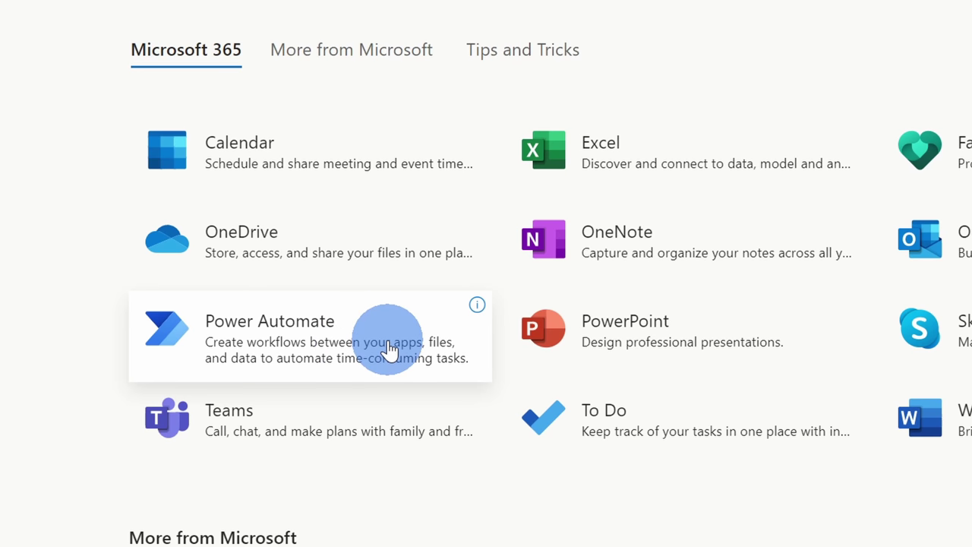
# Switch to Power Automate and look through the suggested flow templates under My flows.
pyautogui.click(389, 348)
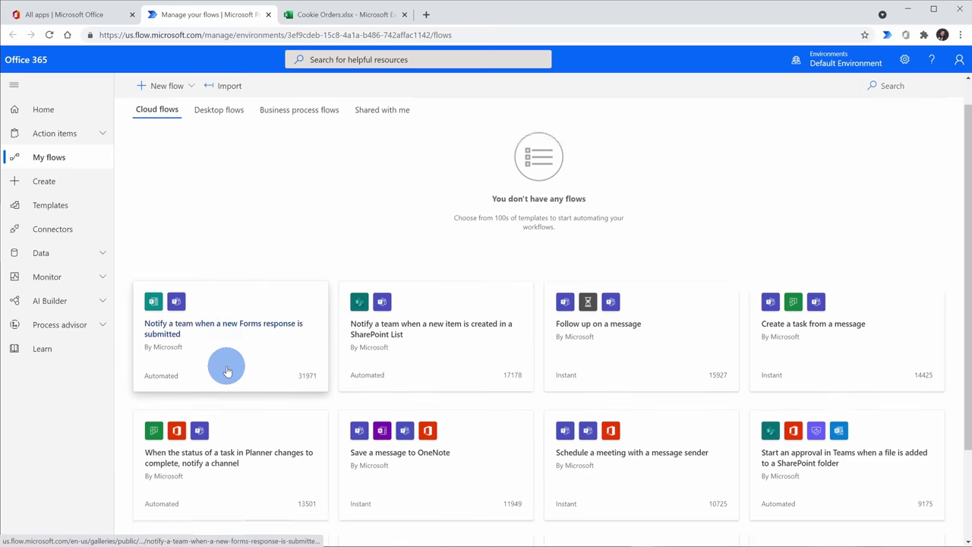
pyautogui.scroll(-2, 228, 368)
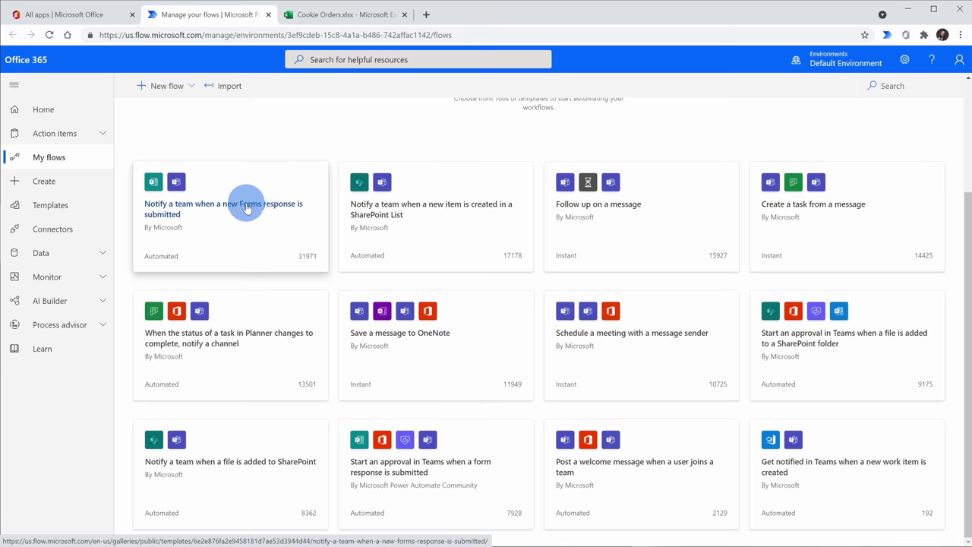
pyautogui.scroll(2, 274, 255)
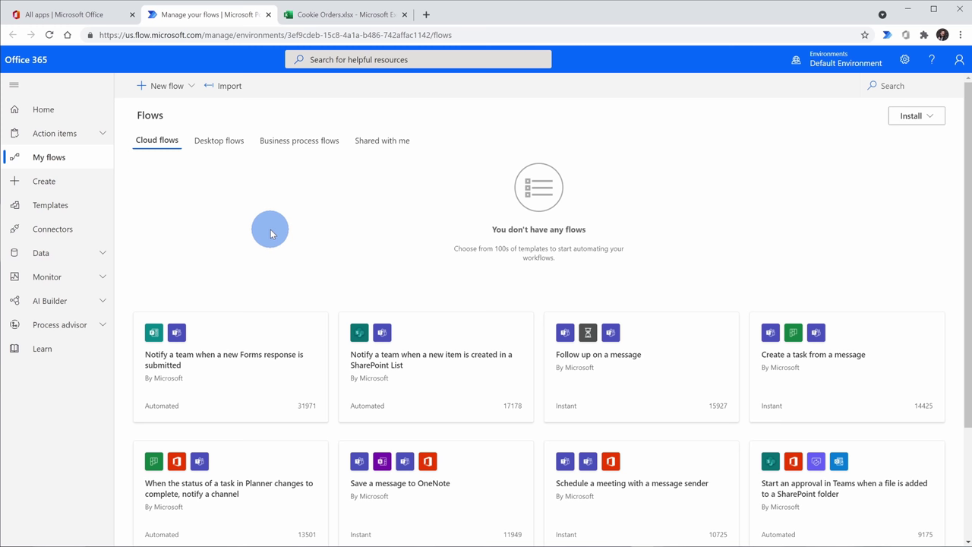
# Start a blank automated cloud flow and name it "Mail to Excel".
pyautogui.click(175, 88)
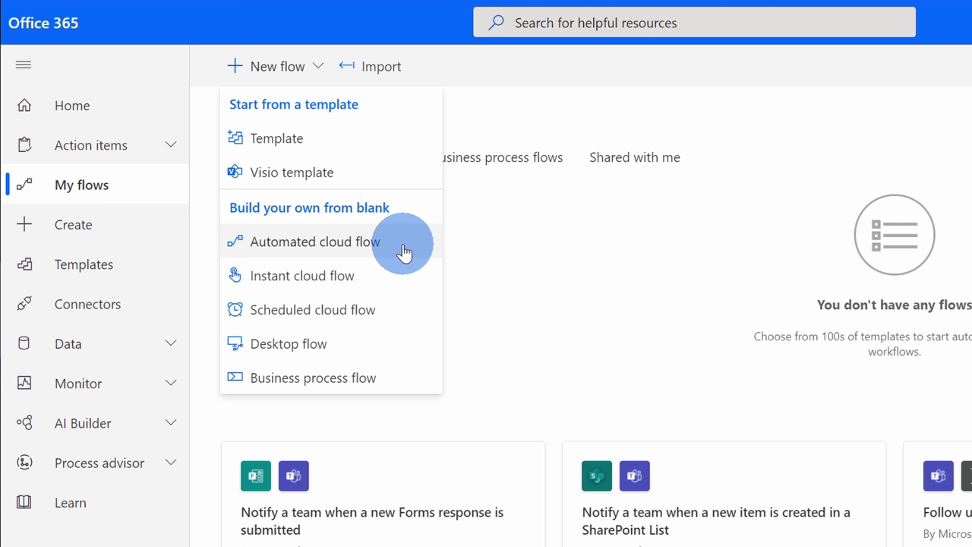
pyautogui.click(334, 253)
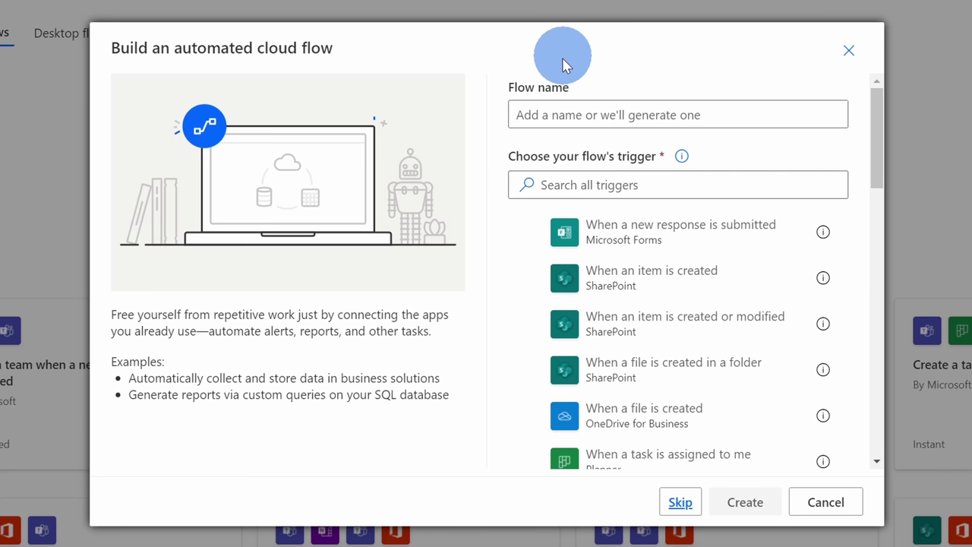
pyautogui.click(569, 114)
pyautogui.write('Mail to Excel')
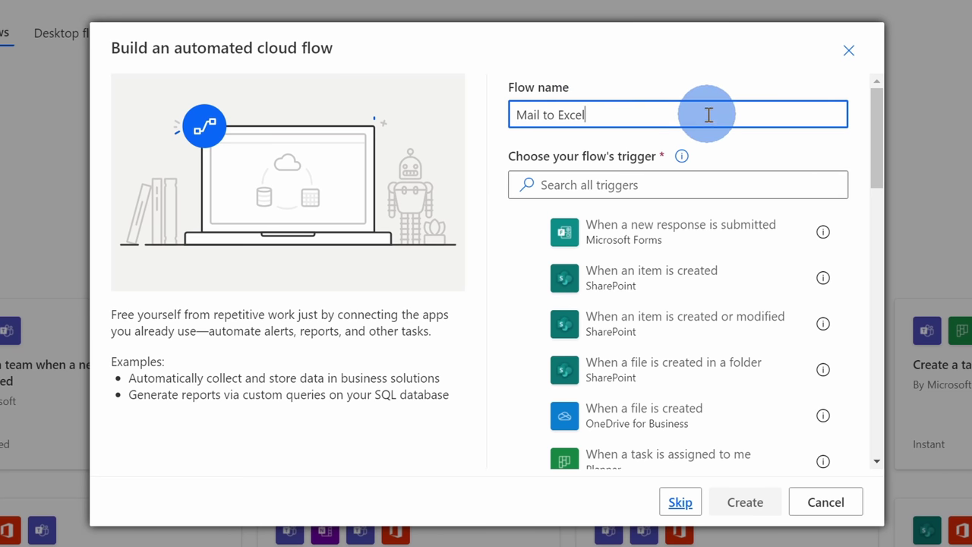
# Find the "mail arrives" triggers, choose Outlook.com's "When a new email arrives (V2)" and create the flow.
pyautogui.click(585, 185)
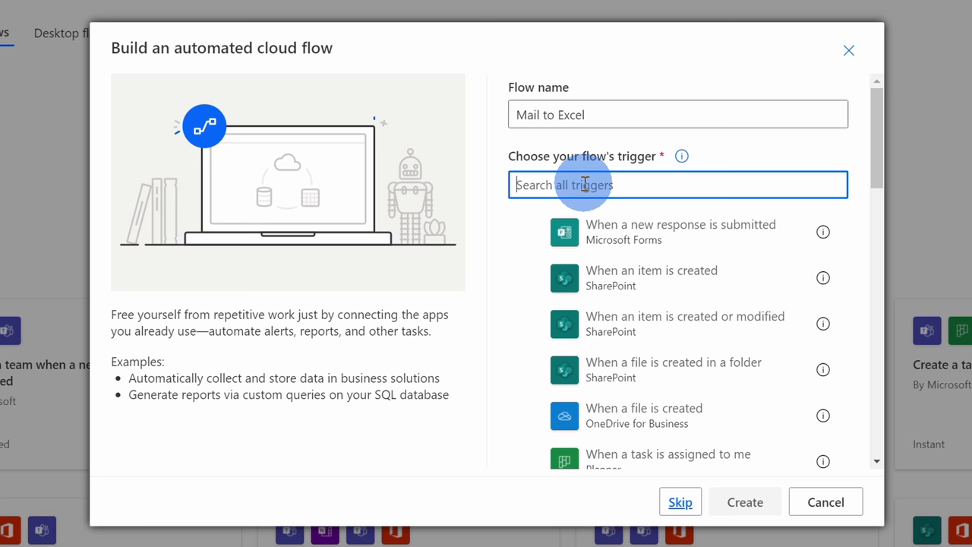
pyautogui.write('mail arrives')
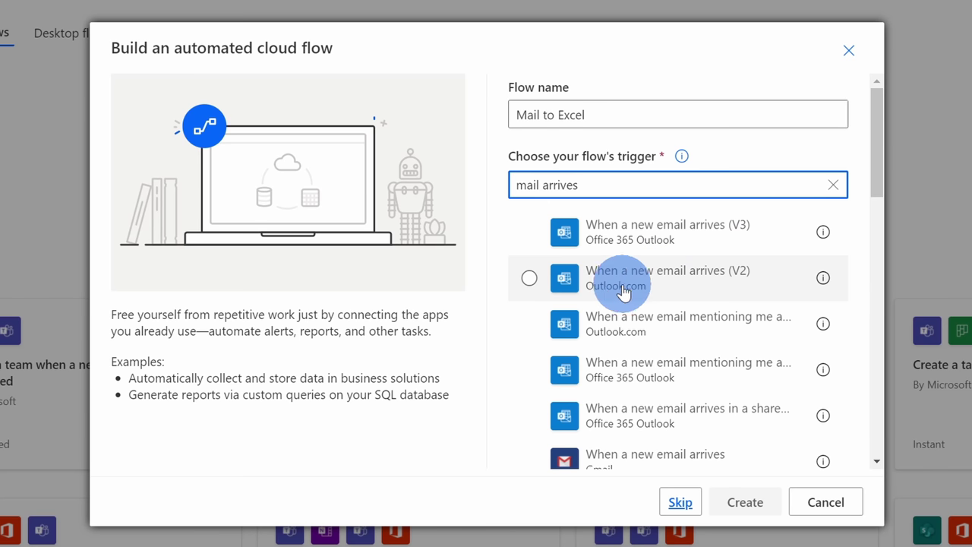
pyautogui.click(529, 278)
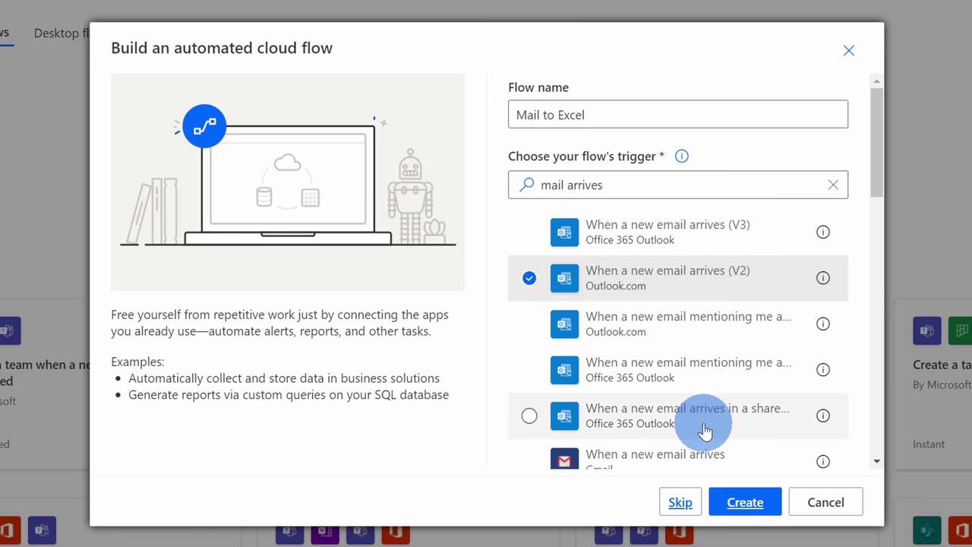
pyautogui.scroll(-1, 723, 365)
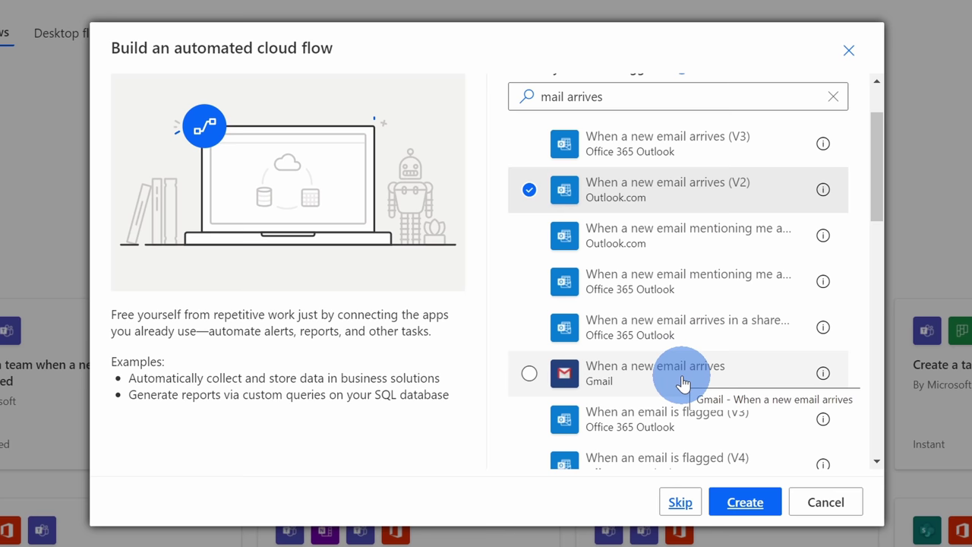
pyautogui.scroll(1, 682, 383)
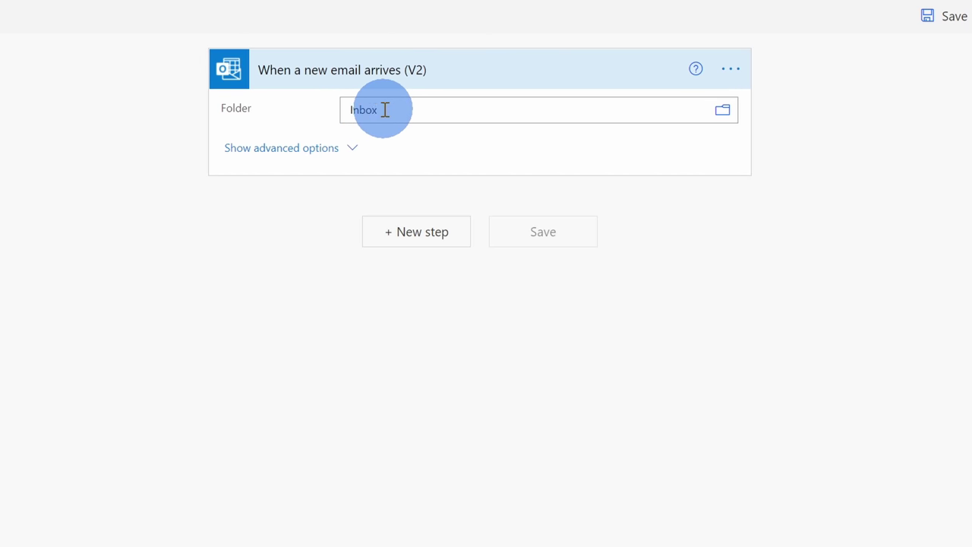
# Show the email trigger's advanced options and set its subject filter to "Cookie Order".
pyautogui.moveTo(348, 114); pyautogui.dragTo(382, 112)
pyautogui.click(293, 151)
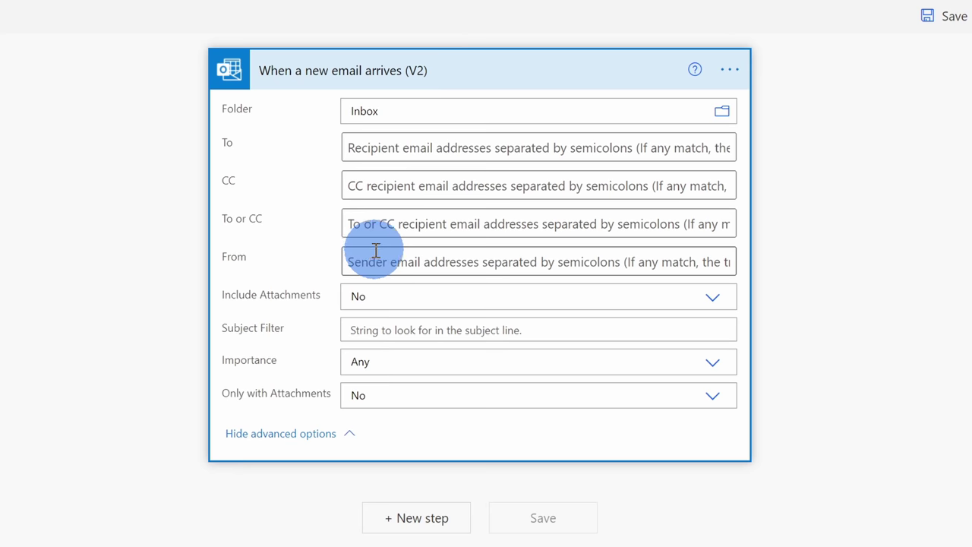
pyautogui.click(534, 326)
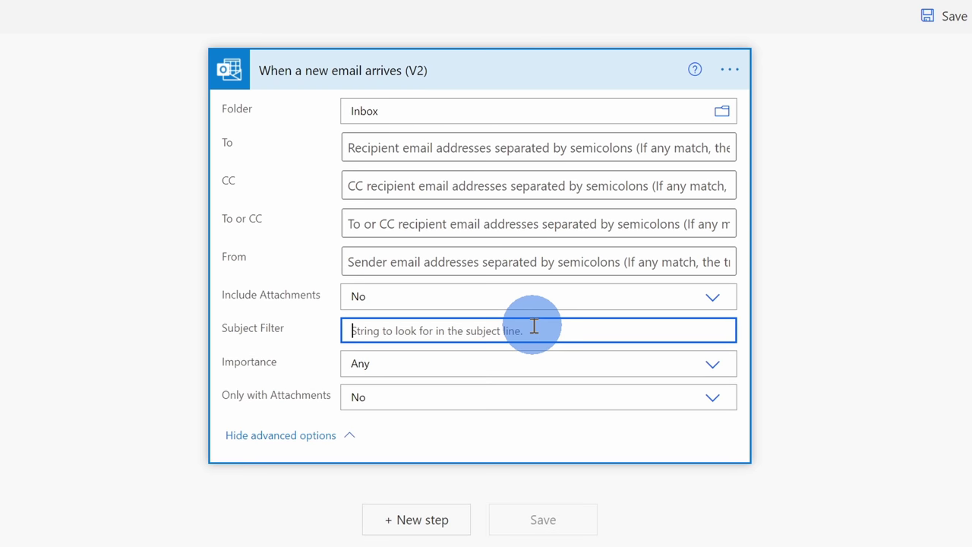
pyautogui.write('Cookie Order')
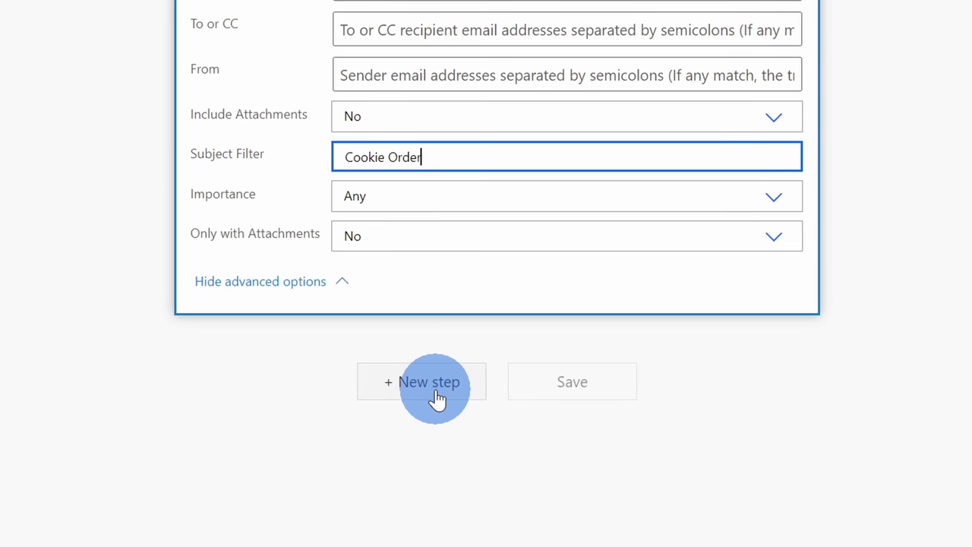
# Add an "Html to text" Content Conversion step with the email's Body as its content.
pyautogui.click(436, 391)
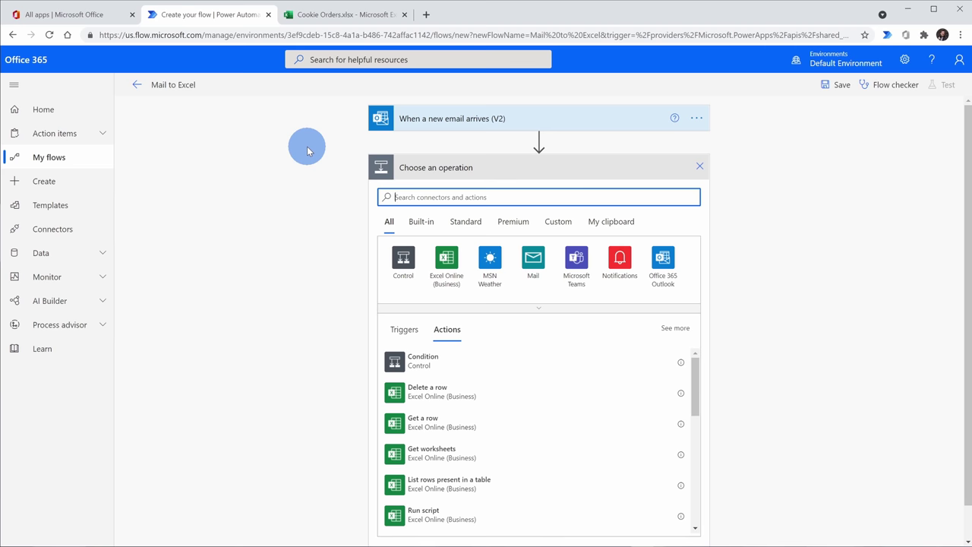
pyautogui.click(490, 197)
pyautogui.write('HTML to text')
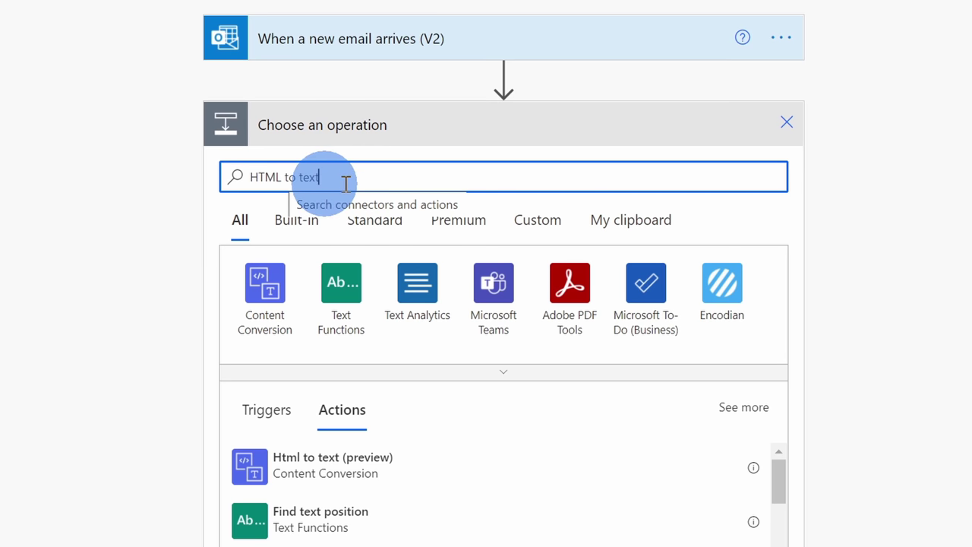
pyautogui.scroll(-1, 323, 394)
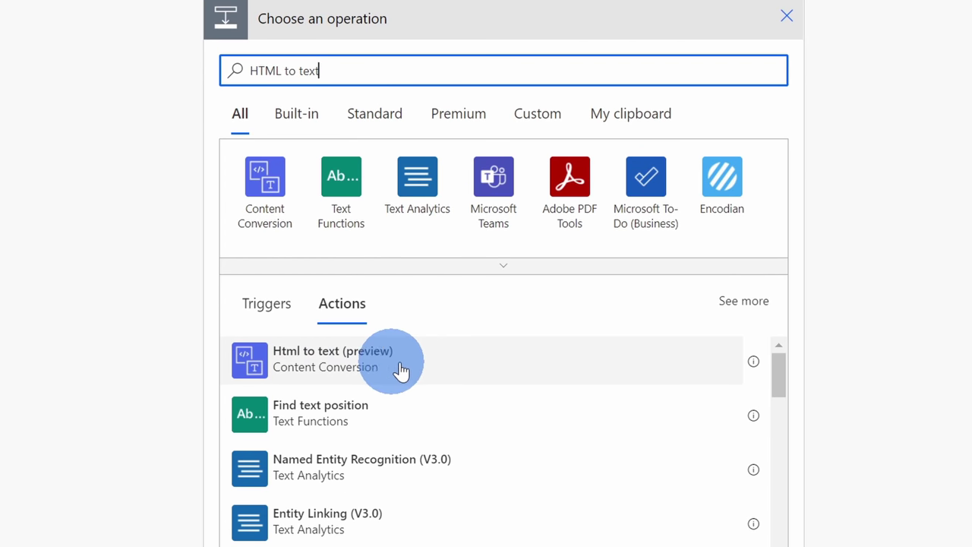
pyautogui.click(418, 370)
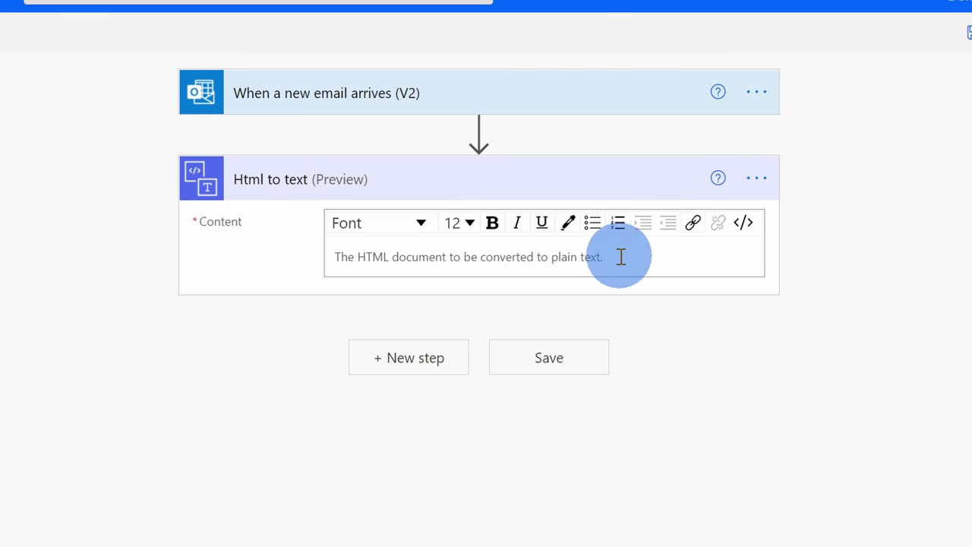
pyautogui.click(402, 259)
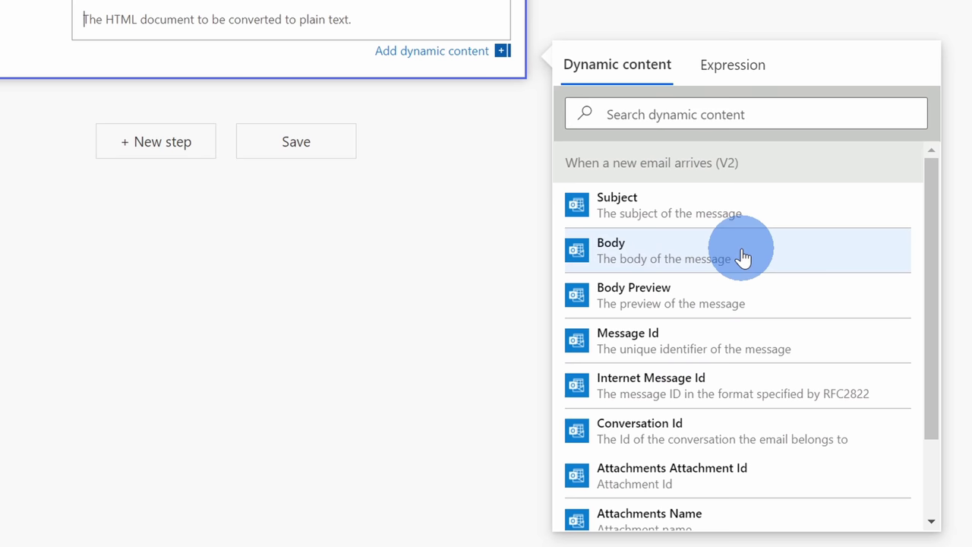
pyautogui.click(743, 257)
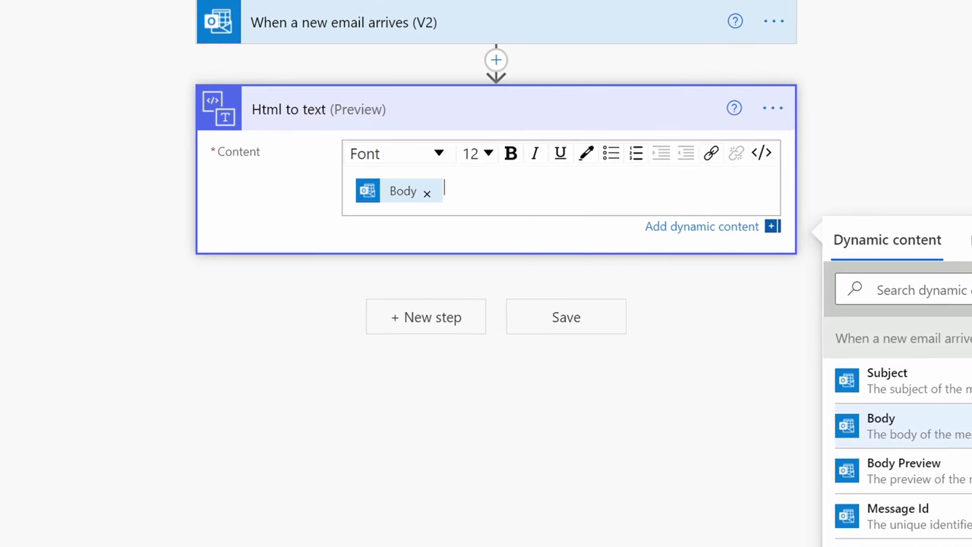
# Add an Excel Online (OneDrive) "Add a row into a table" step after the "Html to text" step.
pyautogui.click(434, 317)
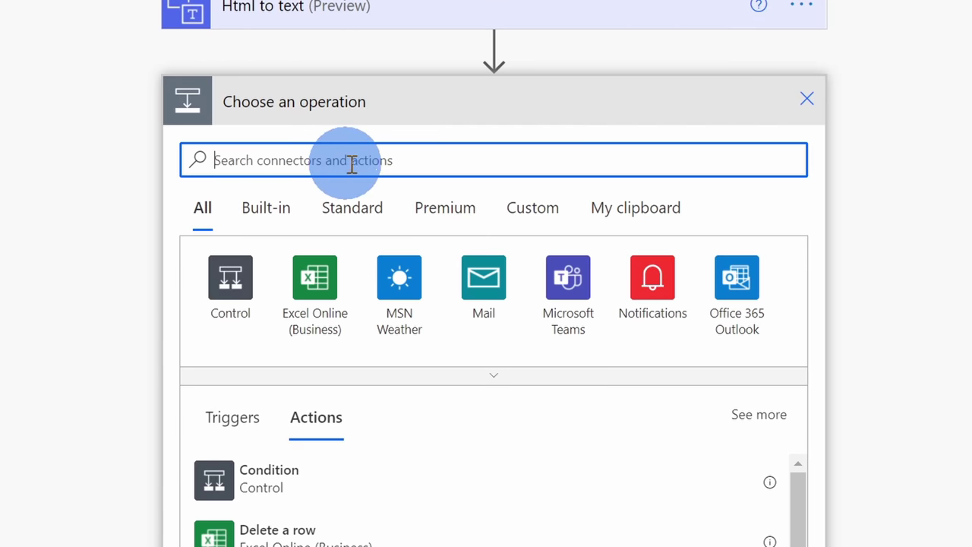
pyautogui.write('excel')
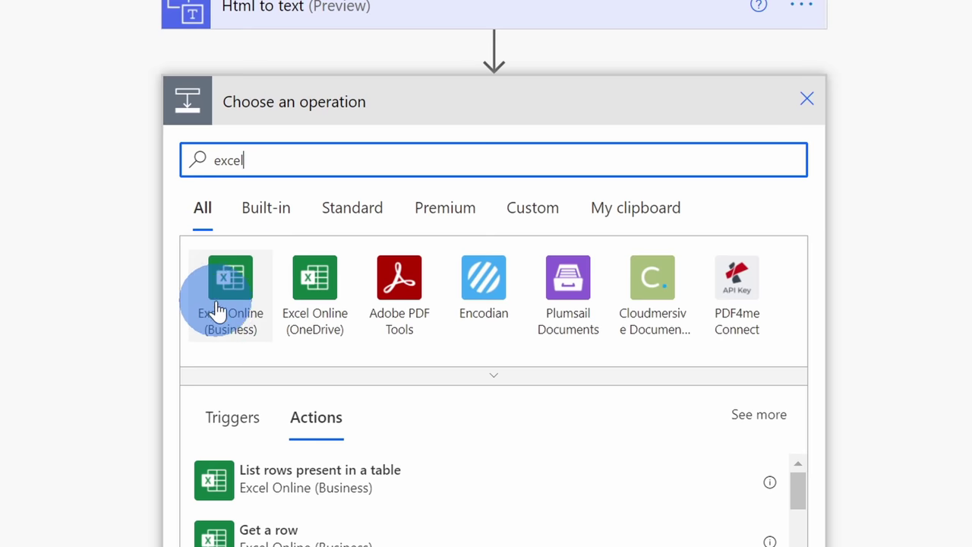
pyautogui.click(325, 288)
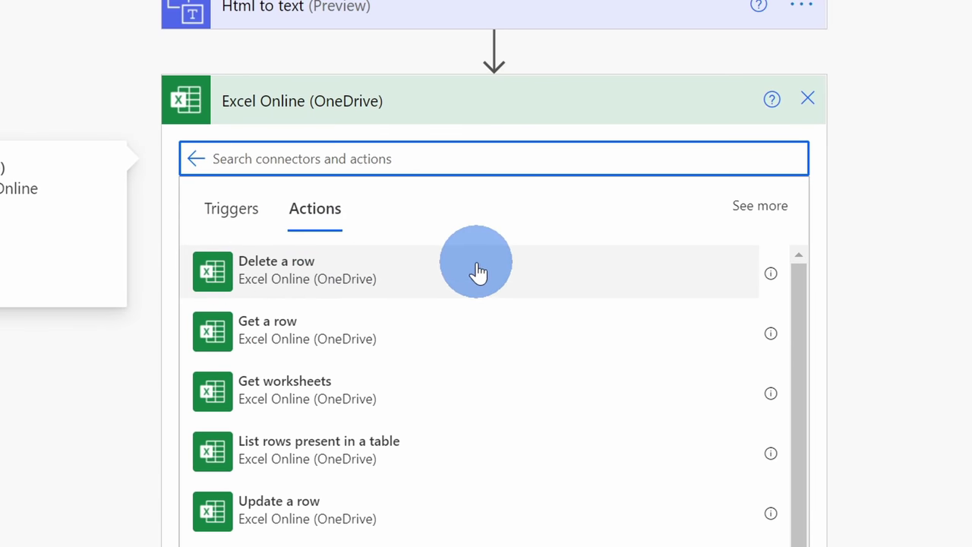
pyautogui.scroll(-5, 847, 267)
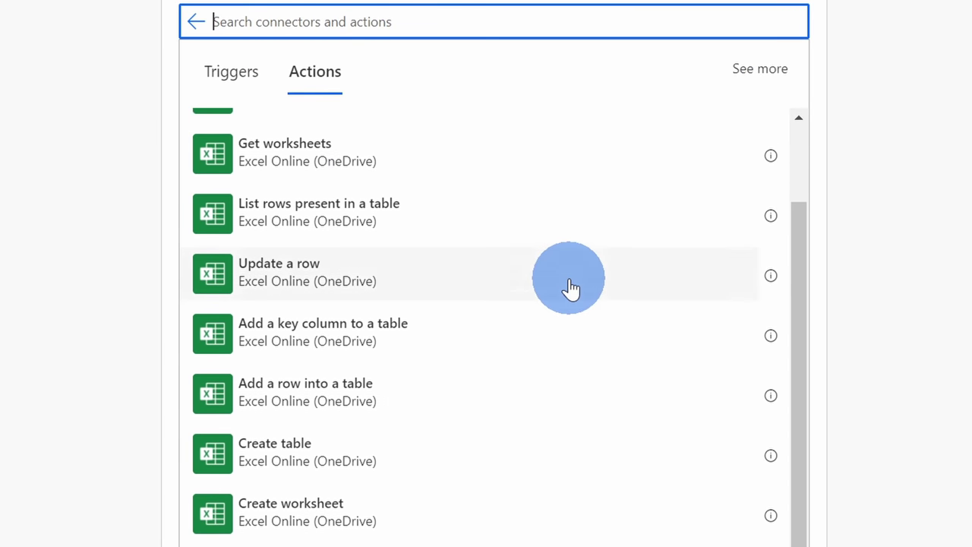
pyautogui.scroll(2, 293, 202)
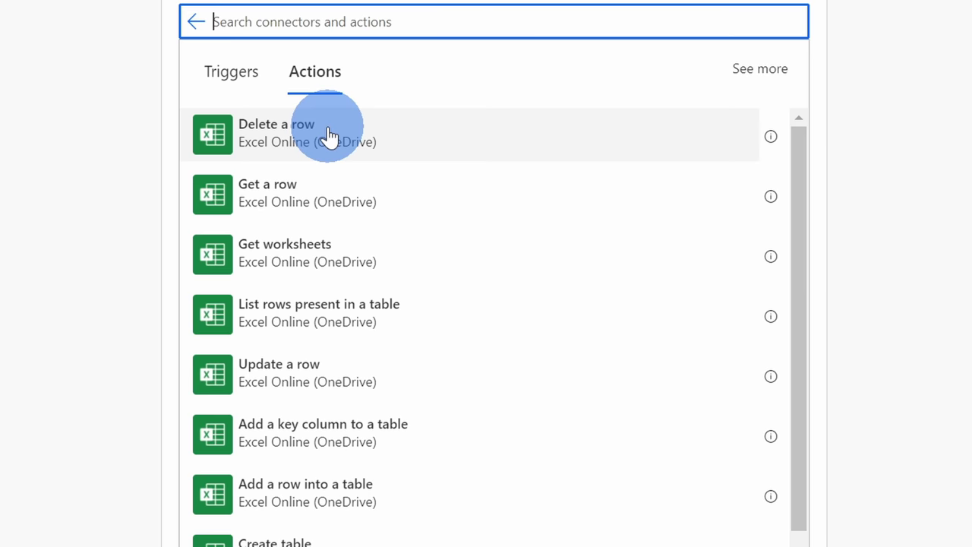
pyautogui.scroll(-2, 328, 296)
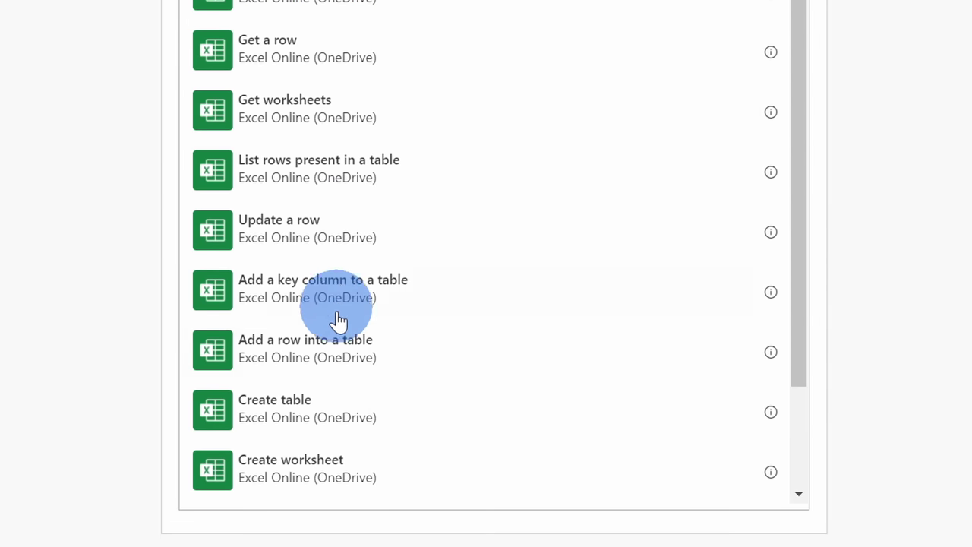
pyautogui.click(289, 360)
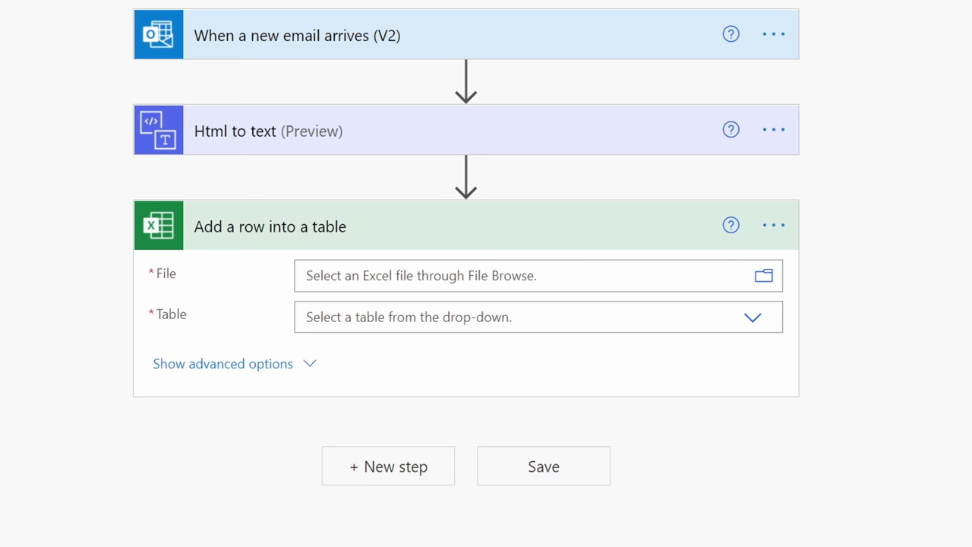
# Set the row action's file to Cookie Orders.xlsx and its table to Table1.
pyautogui.click(413, 275)
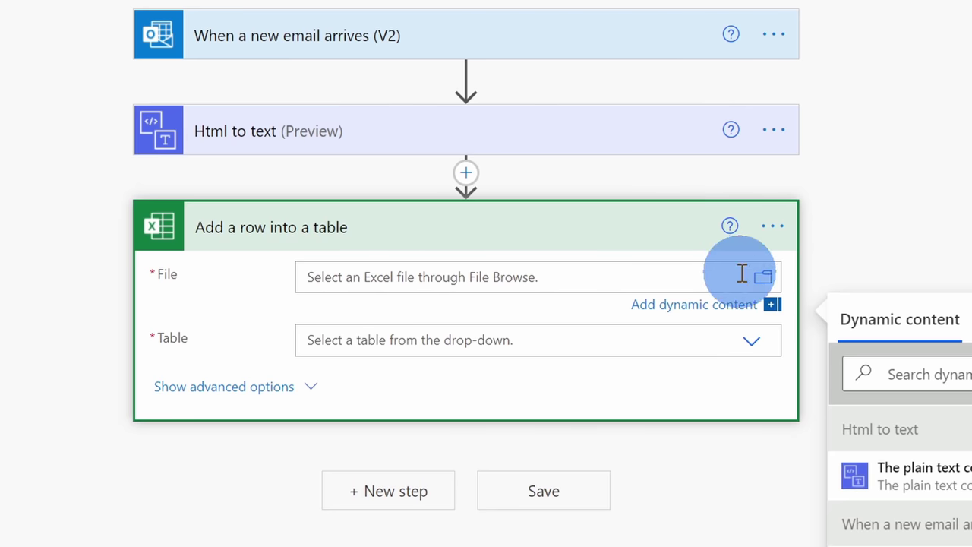
pyautogui.click(764, 280)
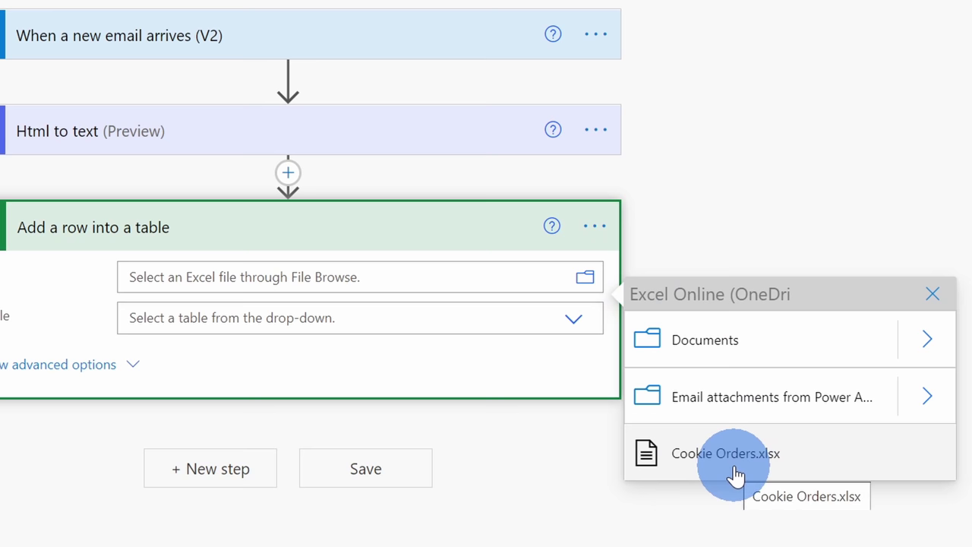
pyautogui.click(736, 473)
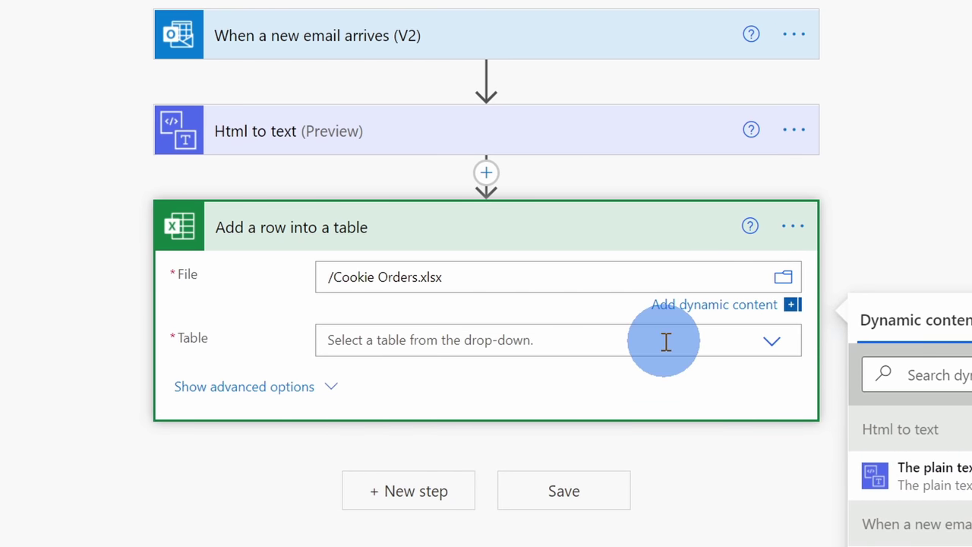
pyautogui.click(664, 342)
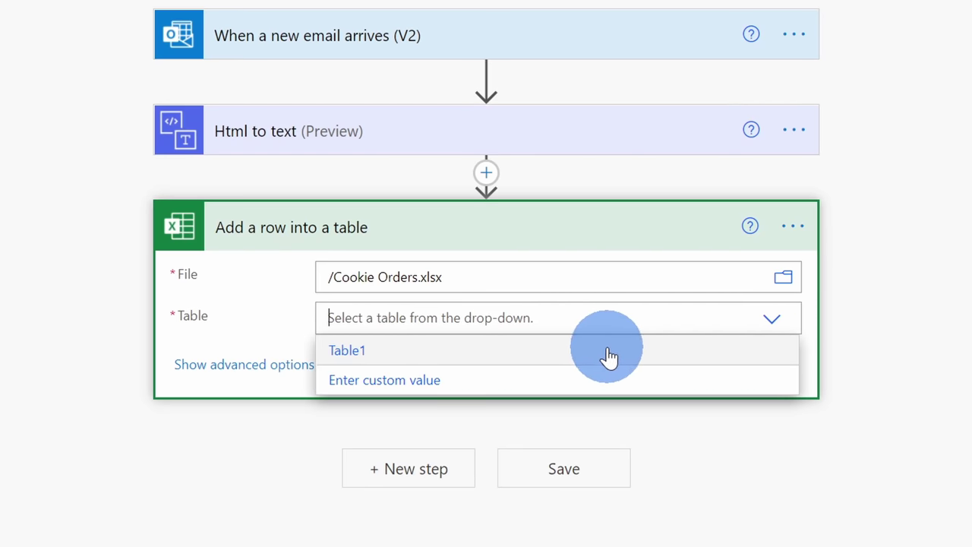
pyautogui.click(378, 351)
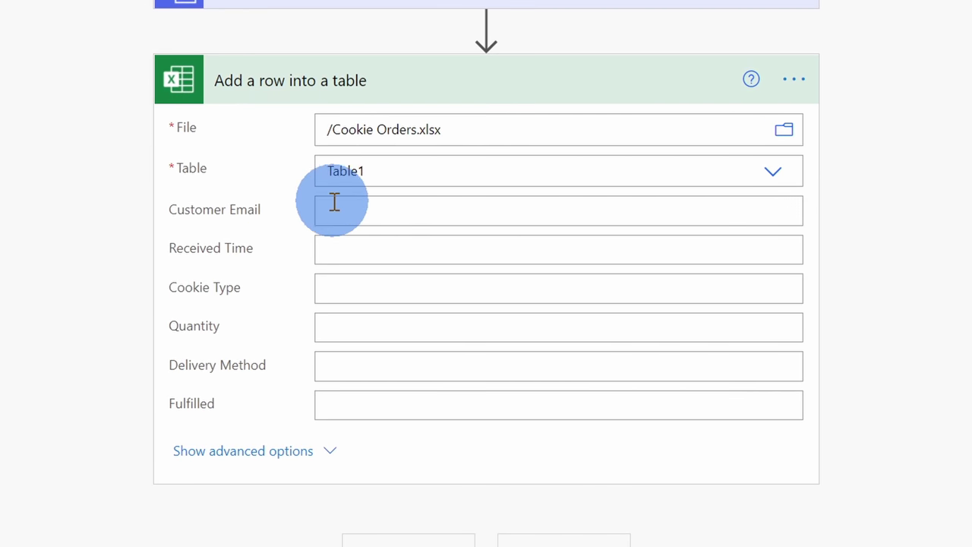
pyautogui.moveTo(177, 201); pyautogui.dragTo(297, 251)
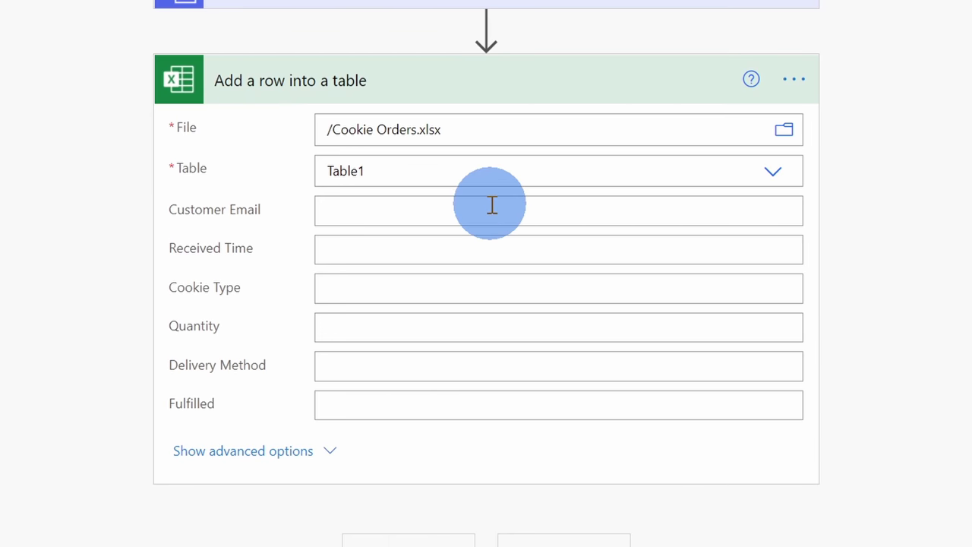
# Fill the Customer Email column with the email trigger's From dynamic content.
pyautogui.click(408, 212)
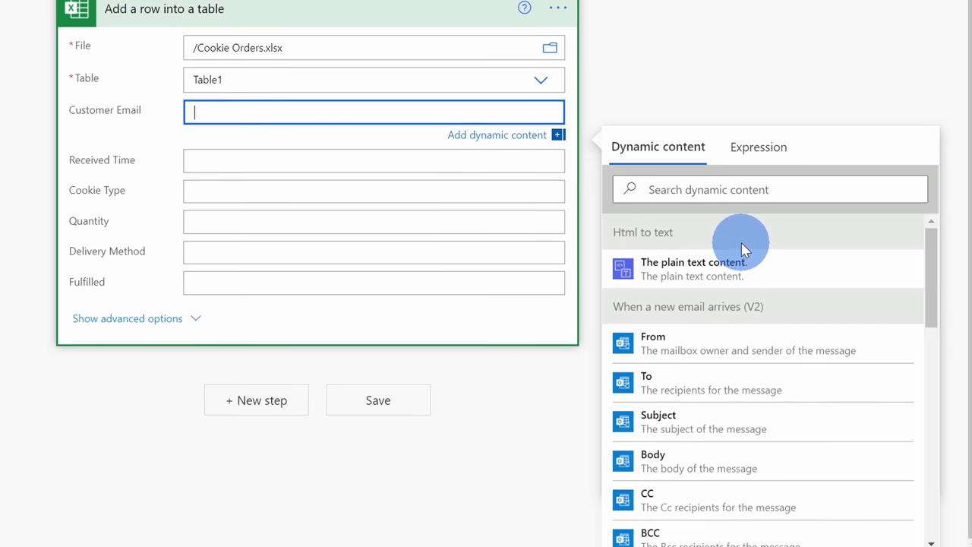
pyautogui.scroll(-1, 744, 250)
pyautogui.scroll(1, 741, 253)
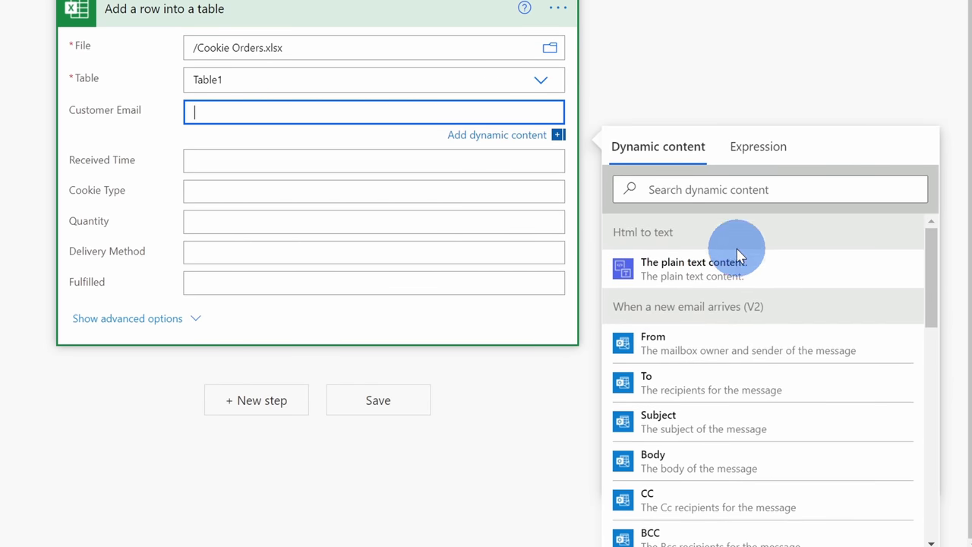
pyautogui.click(662, 149)
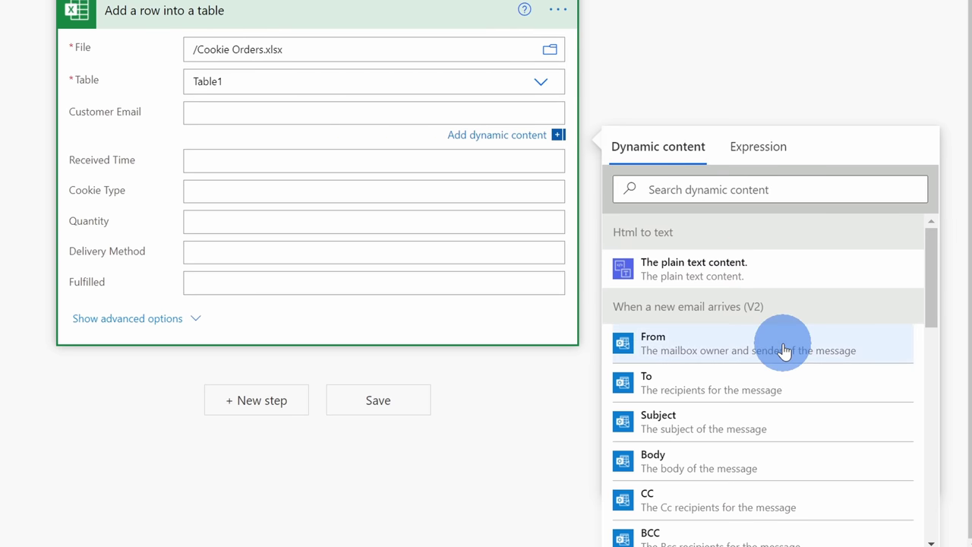
pyautogui.scroll(-1, 782, 365)
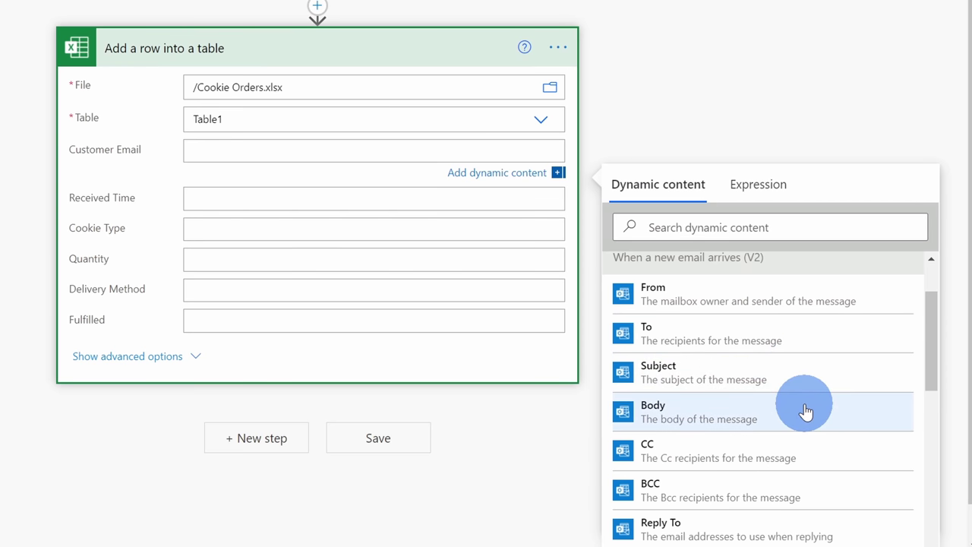
pyautogui.scroll(-3, 806, 411)
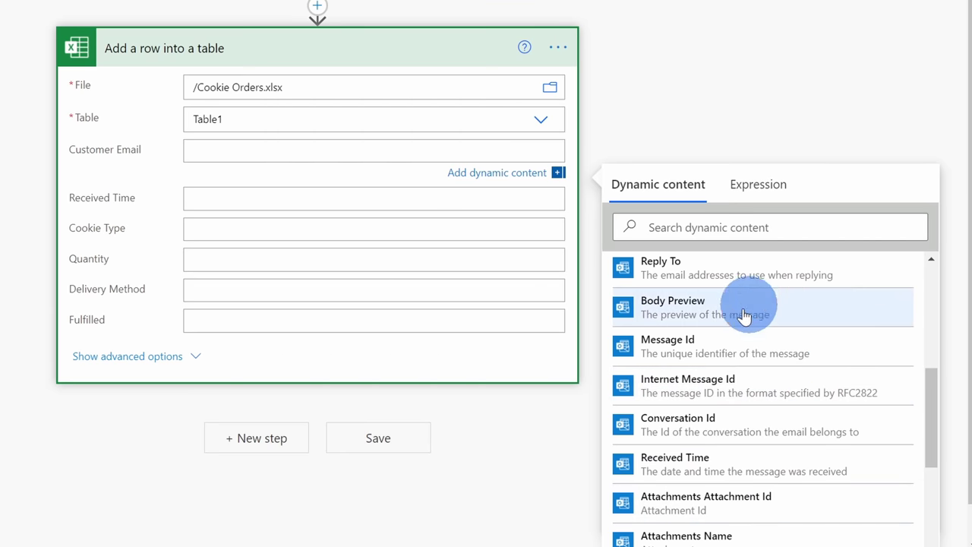
pyautogui.scroll(3, 803, 452)
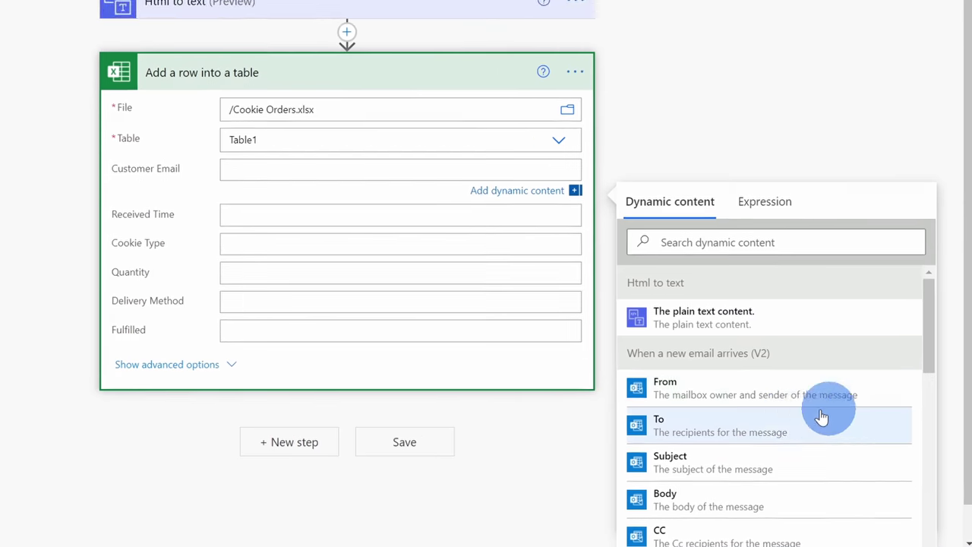
pyautogui.scroll(-2, 873, 448)
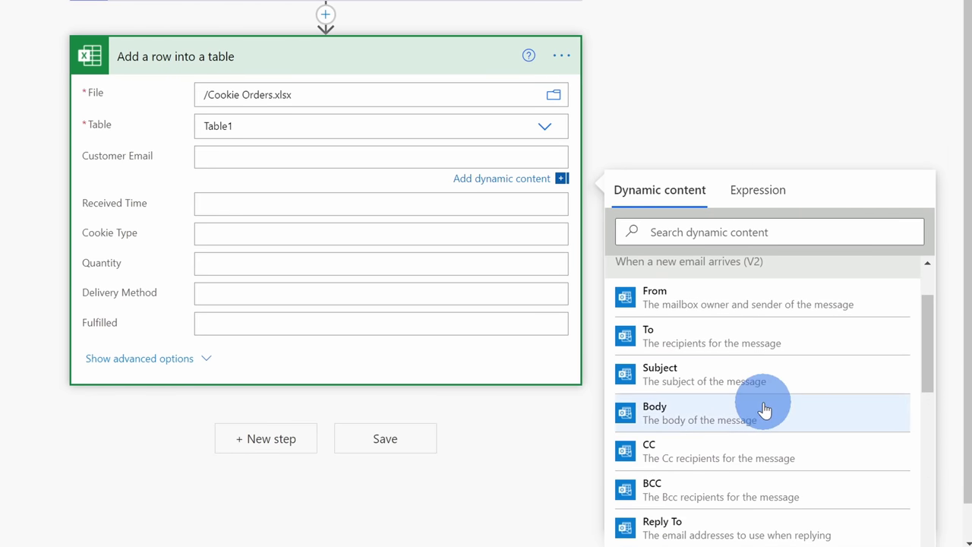
pyautogui.scroll(2, 764, 401)
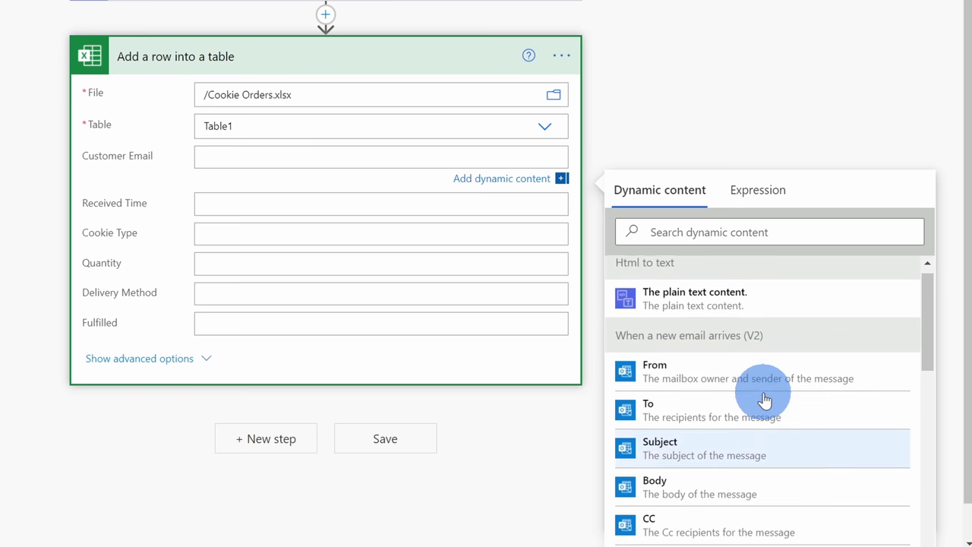
pyautogui.click(700, 393)
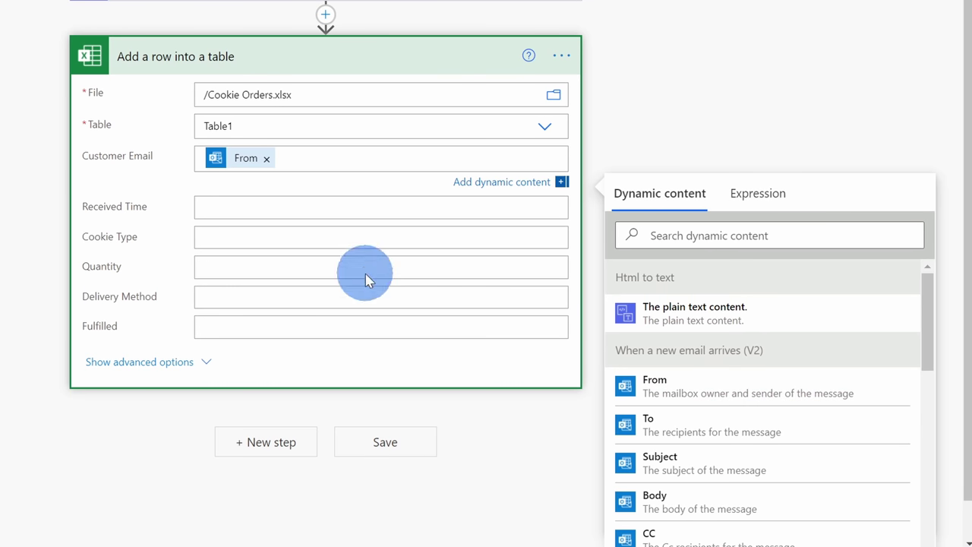
# Fill the Received Time column with the email trigger's Received Time dynamic content.
pyautogui.click(280, 207)
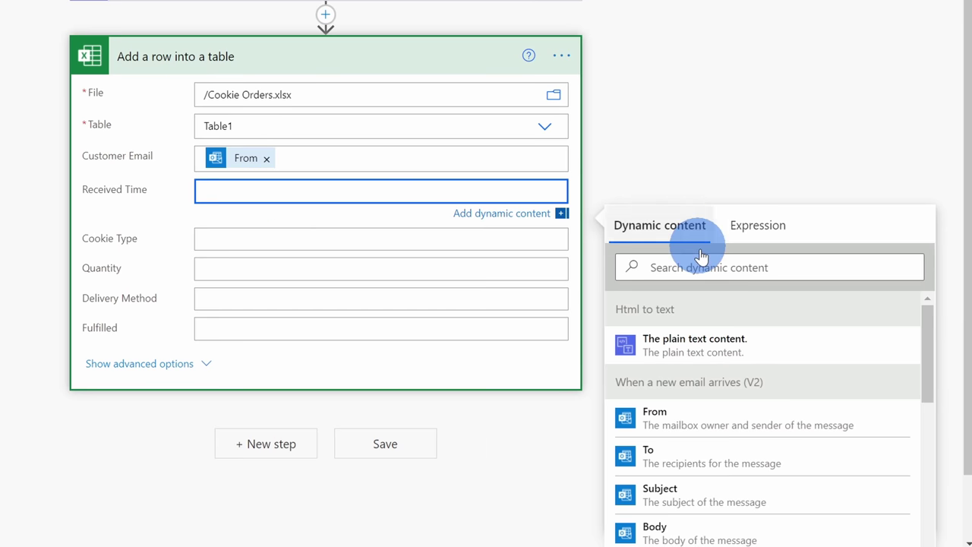
pyautogui.scroll(-2, 826, 433)
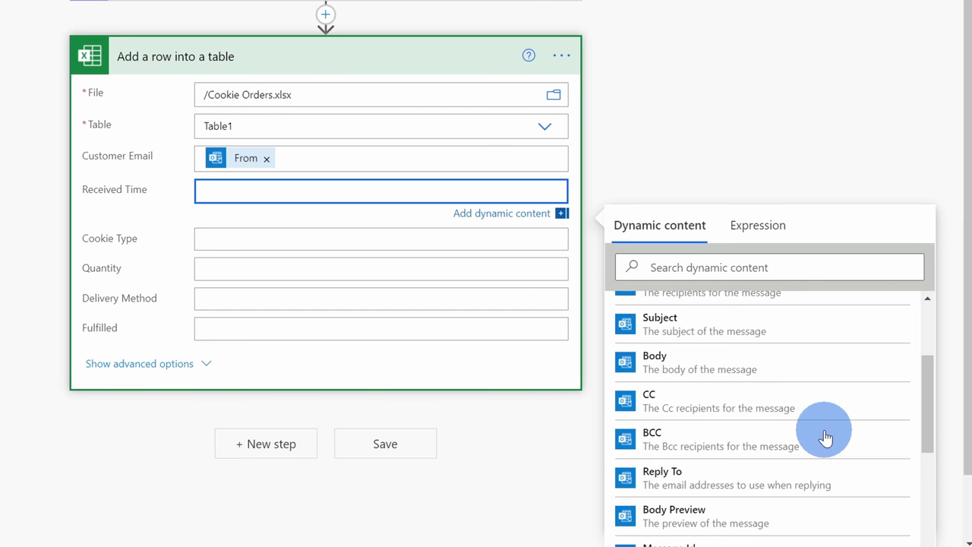
pyautogui.scroll(-5, 826, 439)
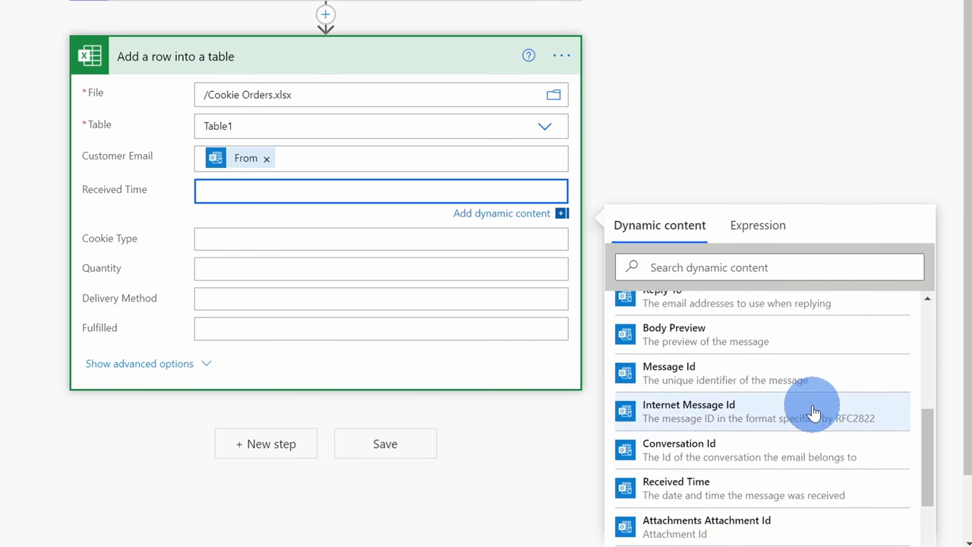
pyautogui.scroll(-1, 813, 411)
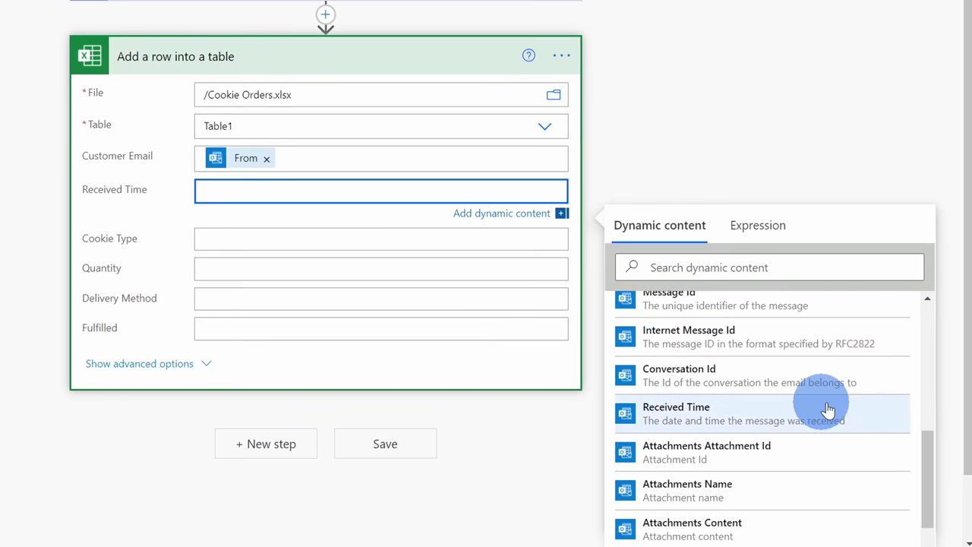
pyautogui.click(770, 426)
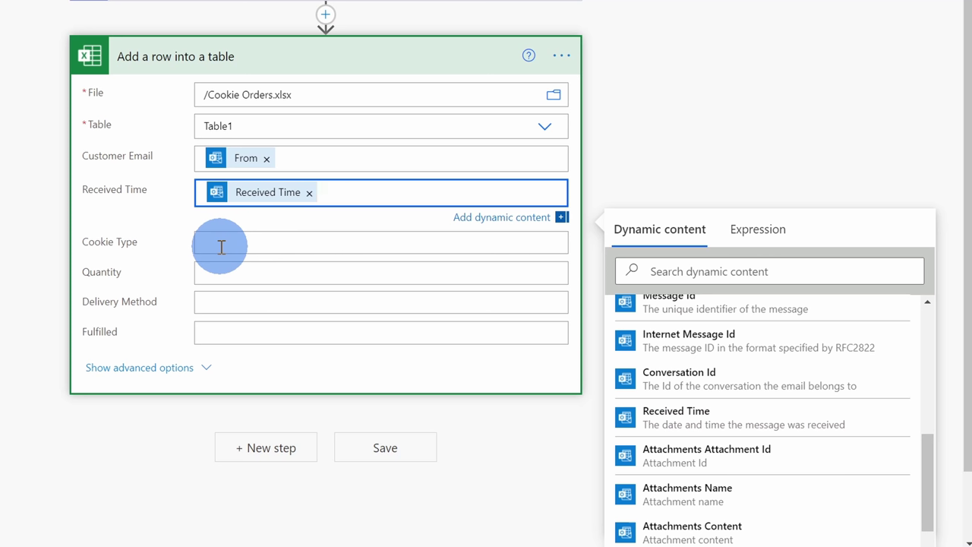
# Fill the Cookie Type column with the expression first(skip(split(first(split(body('Html_to_text'),'Quantity')),': '),1)).
pyautogui.click(224, 305)
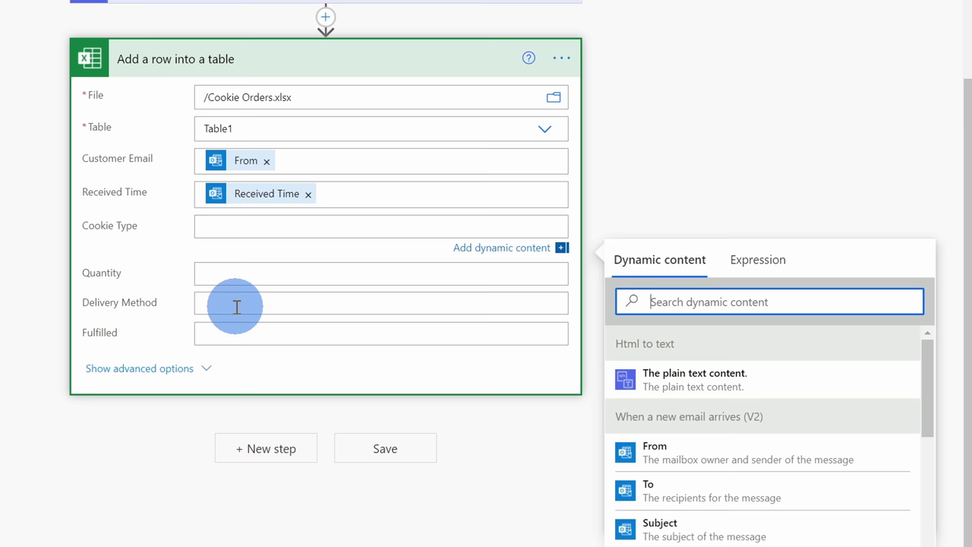
pyautogui.click(228, 227)
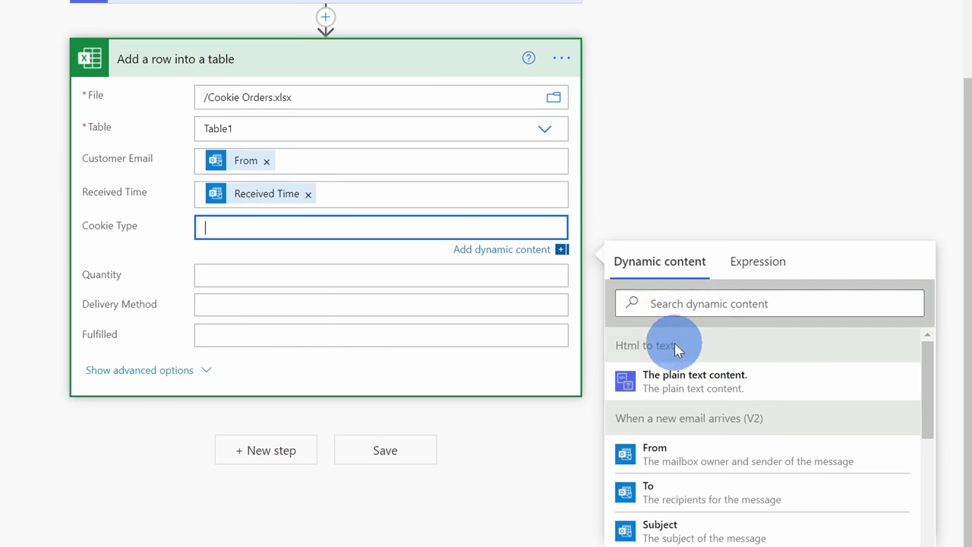
pyautogui.scroll(-2, 684, 486)
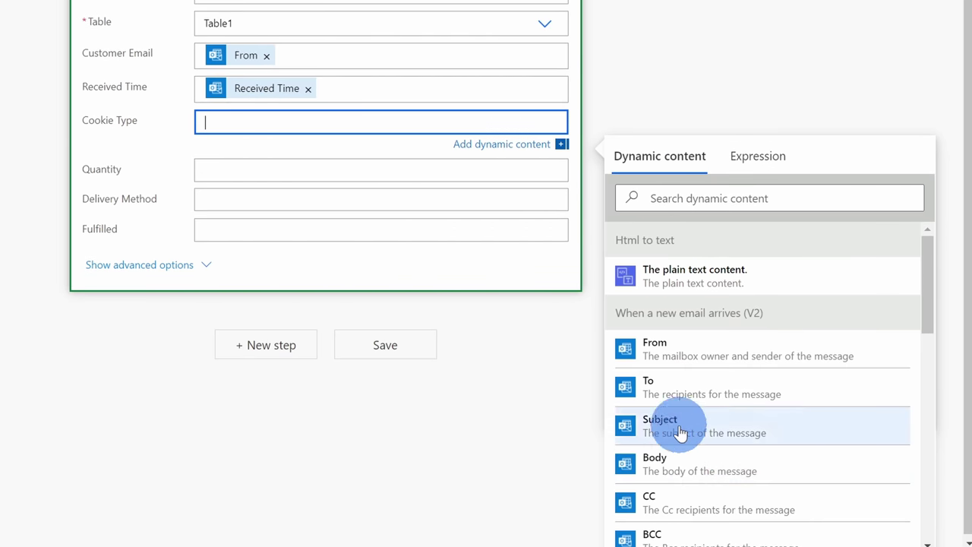
pyautogui.click(758, 155)
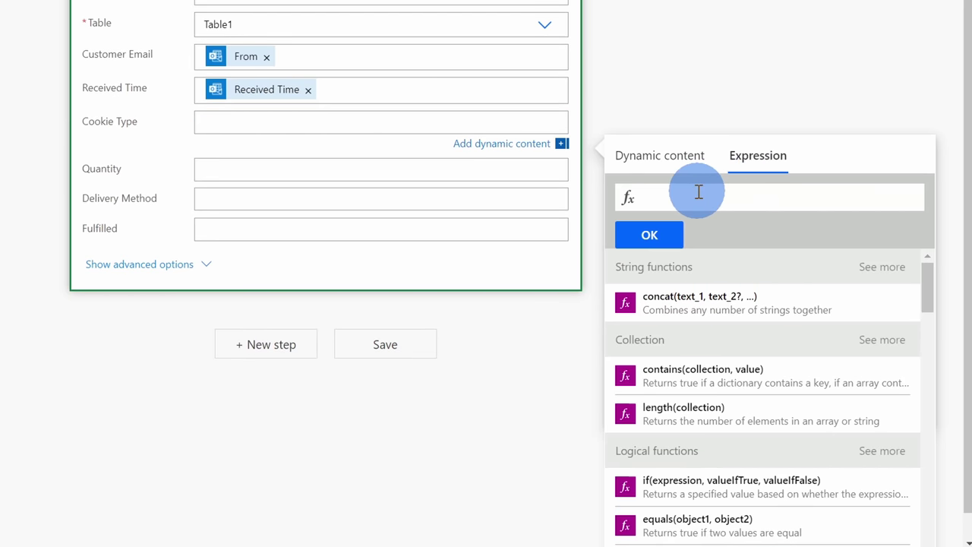
pyautogui.hotkey('ctrl', 'v')
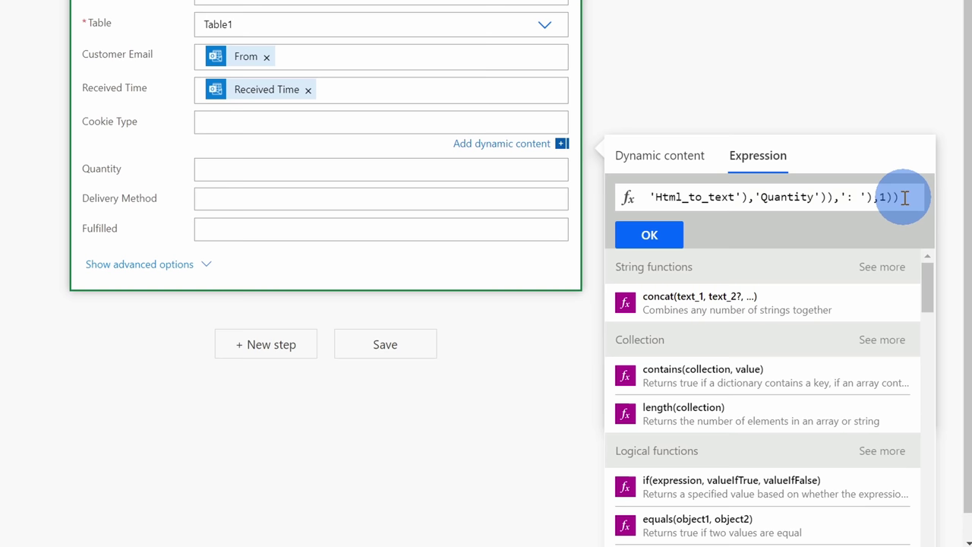
pyautogui.moveTo(904, 198); pyautogui.dragTo(600, 207)
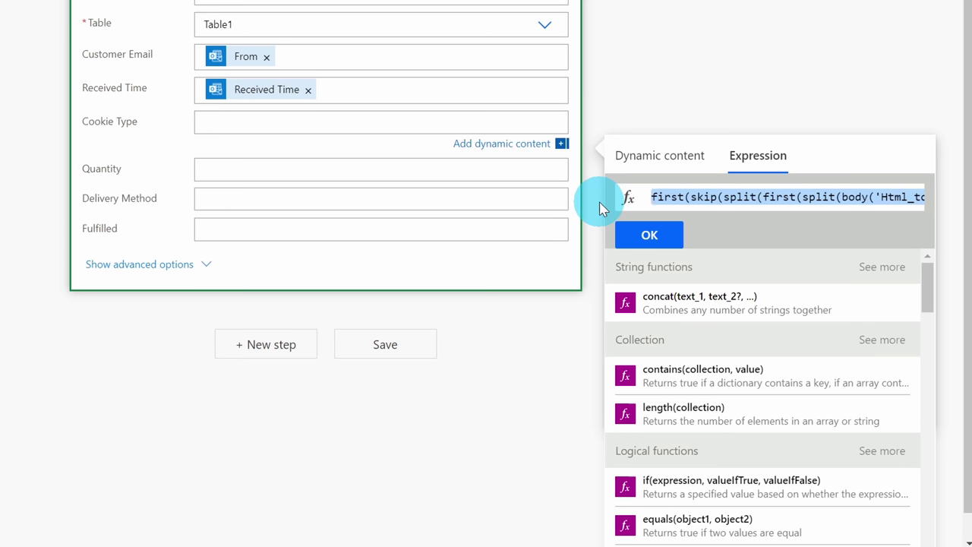
pyautogui.moveTo(875, 195); pyautogui.dragTo(959, 196)
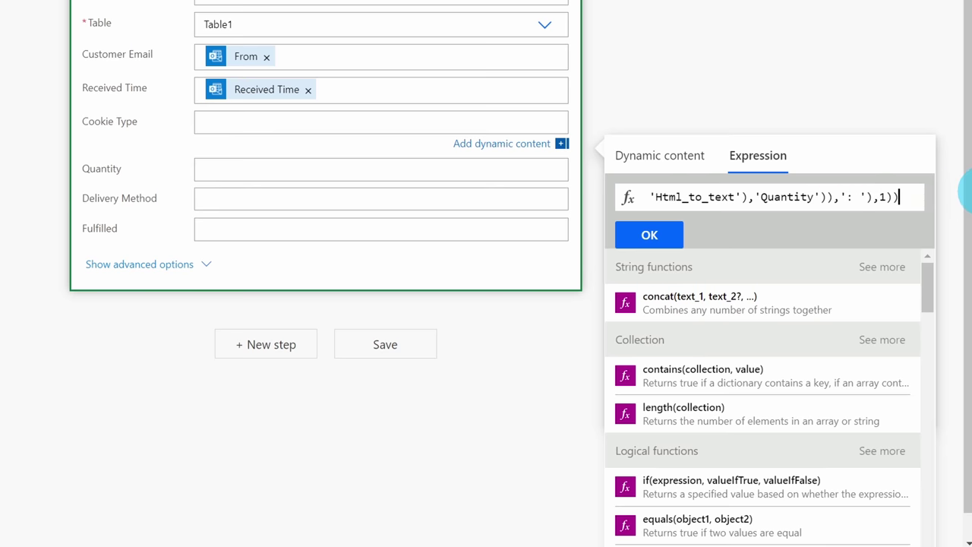
pyautogui.click(898, 197)
pyautogui.click(762, 198)
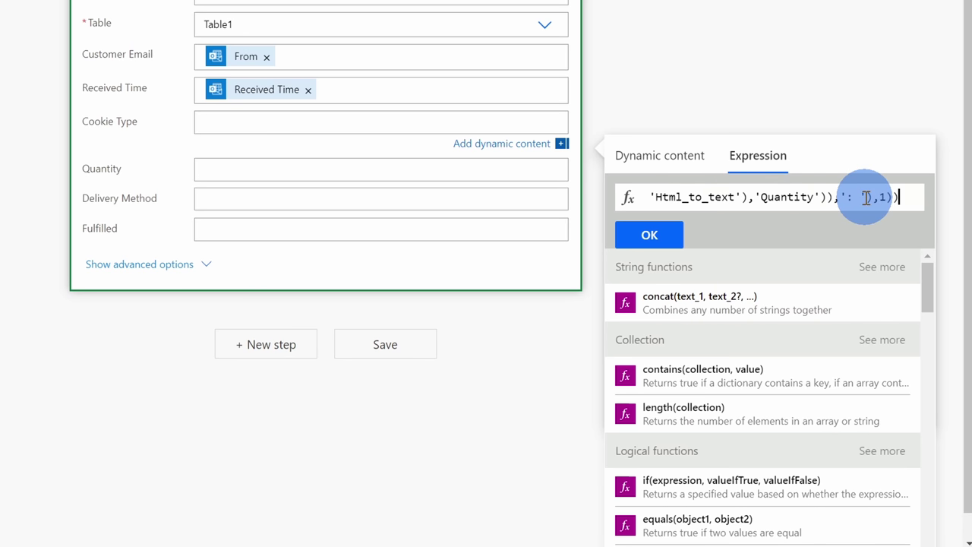
pyautogui.click(652, 236)
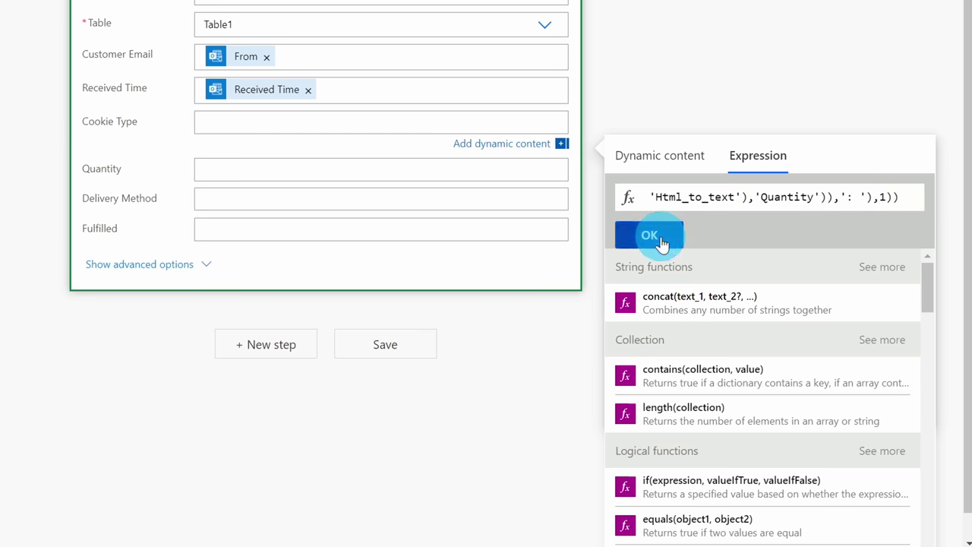
# Fill the Quantity column with a first(...) expression that splits at 'Delivery Method' and takes the text after 'Quantity: '.
pyautogui.click(266, 176)
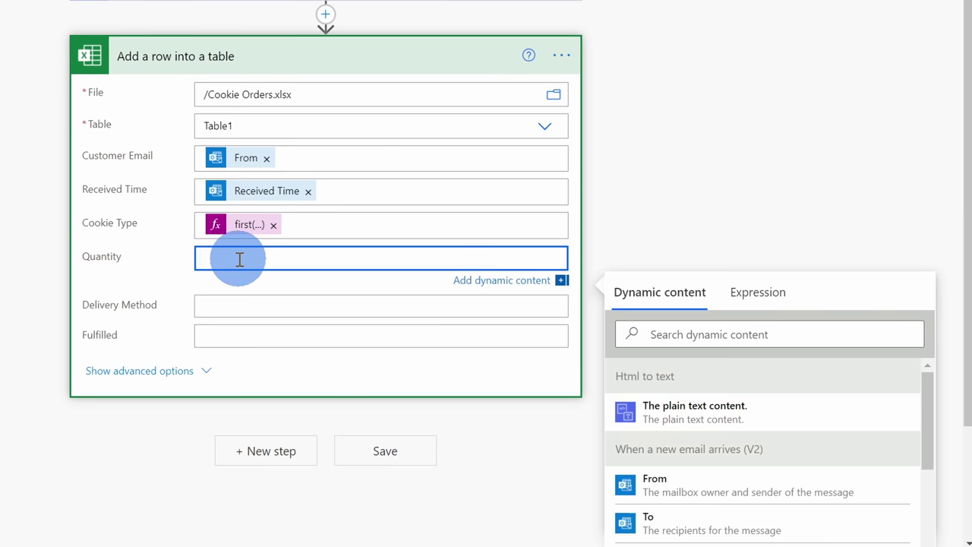
pyautogui.click(764, 293)
pyautogui.click(683, 327)
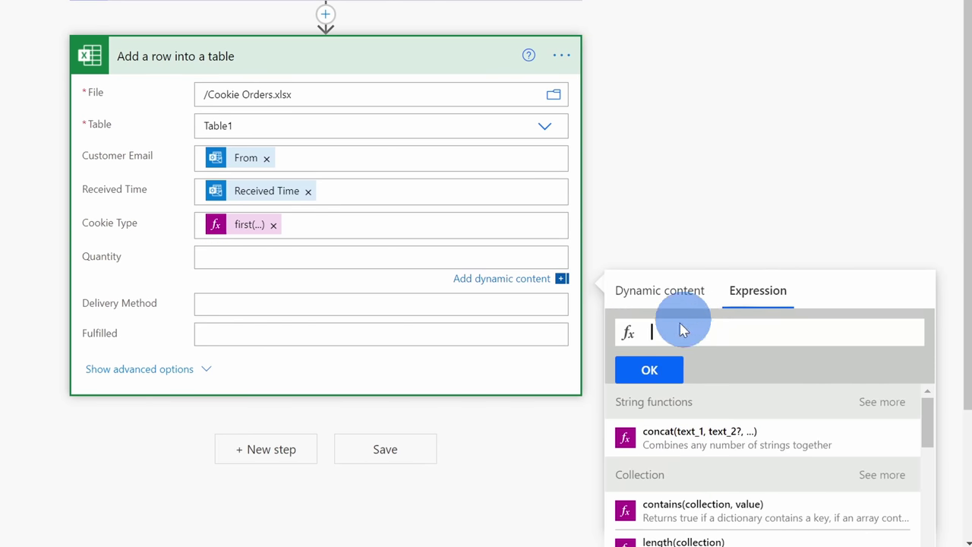
pyautogui.hotkey('ctrl', 'v')
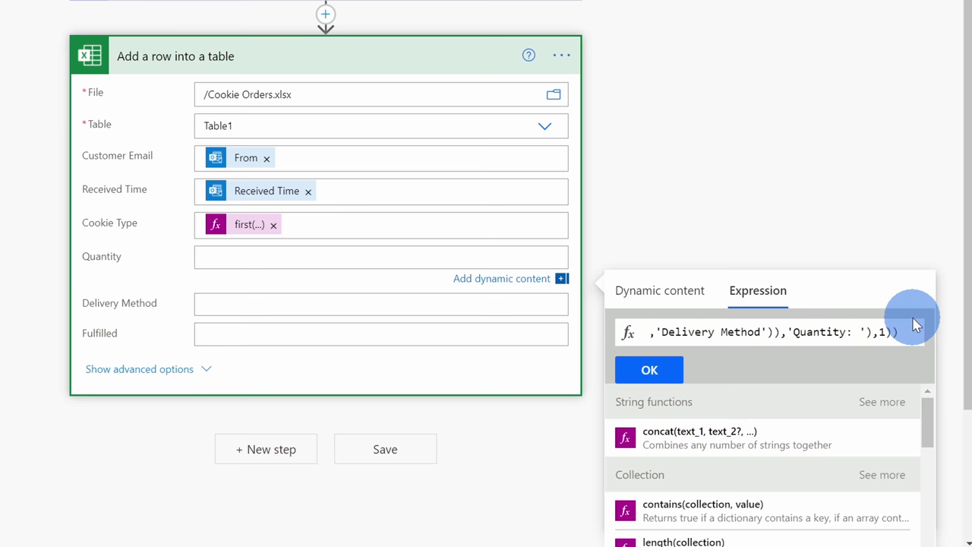
pyautogui.click(664, 372)
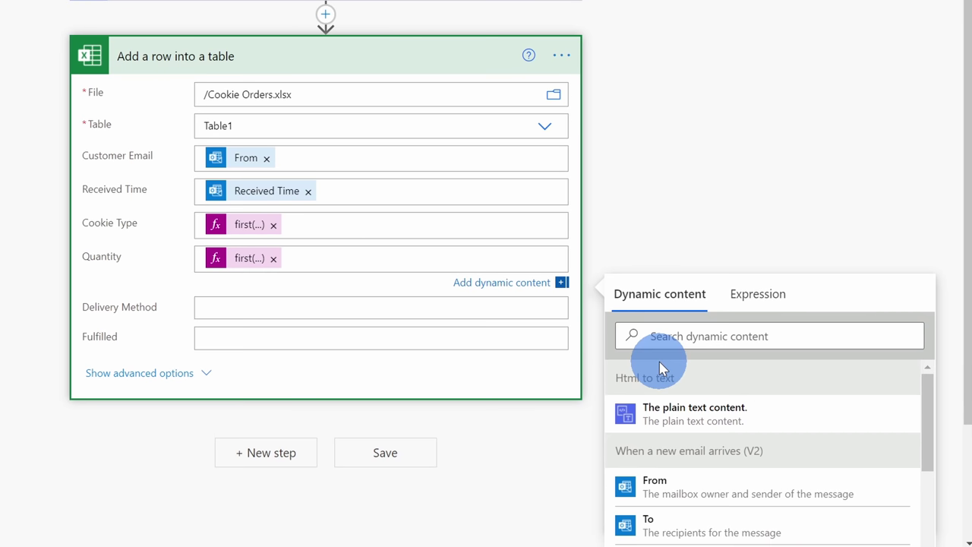
# Fill the Delivery Method column with a first(...) expression taking the Html_to_text body after 'Delivery Method: ', and save the flow.
pyautogui.click(215, 306)
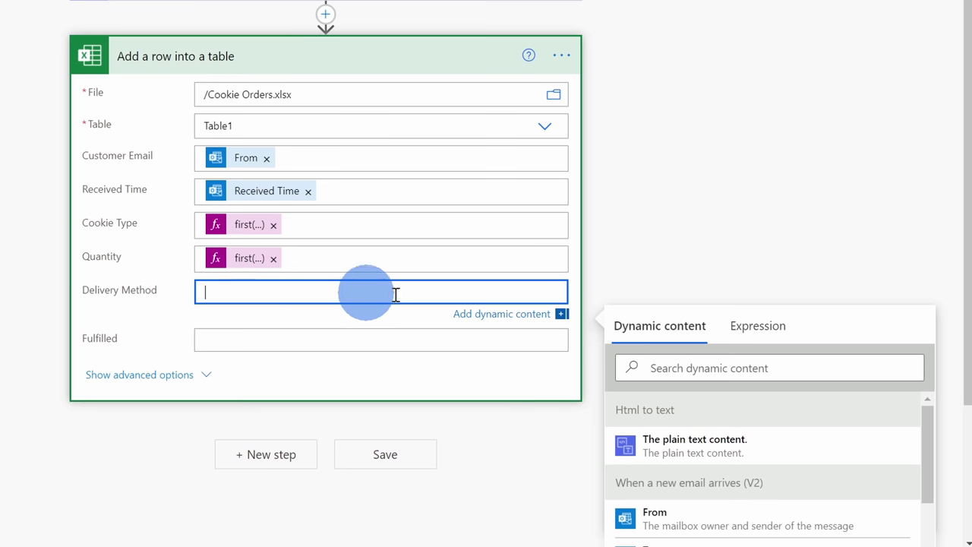
pyautogui.click(741, 329)
pyautogui.hotkey('ctrl', 'v')
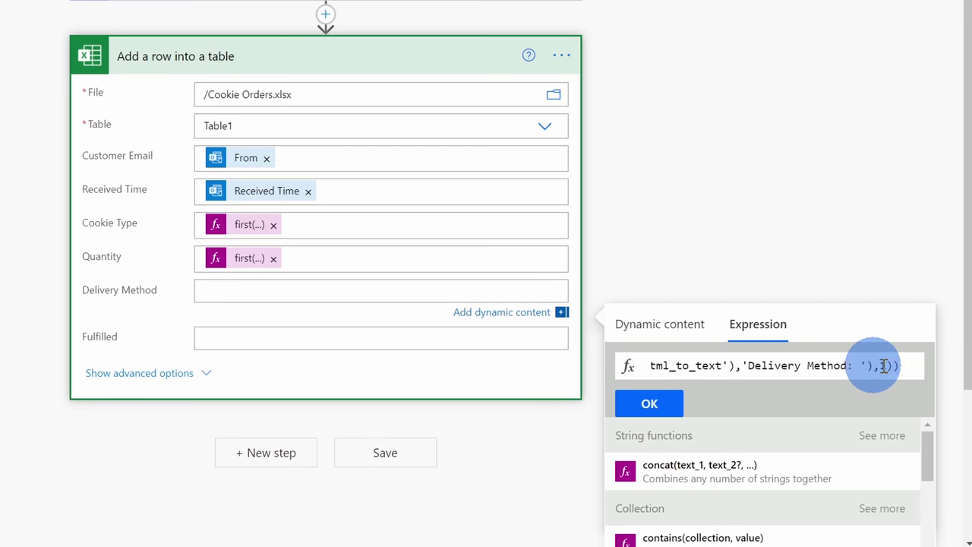
pyautogui.click(650, 404)
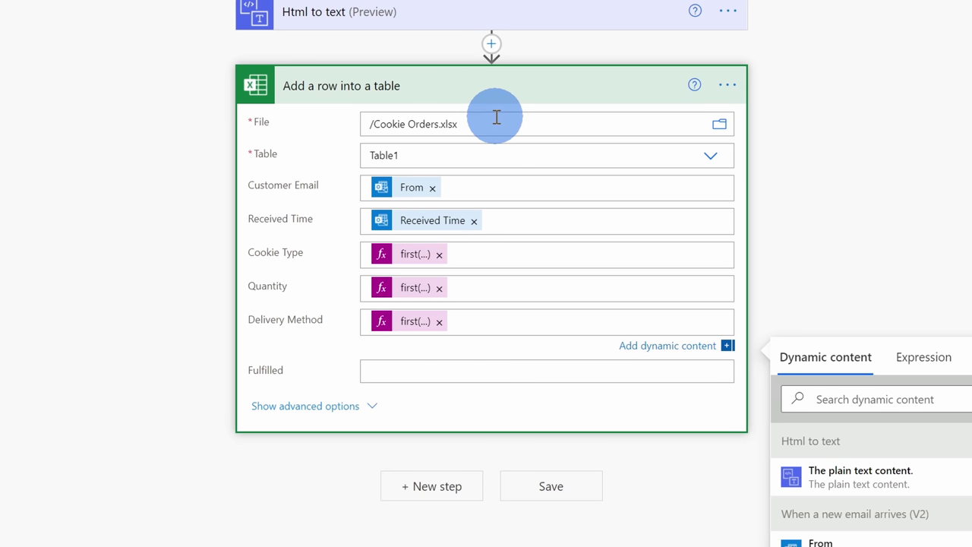
pyautogui.click(551, 490)
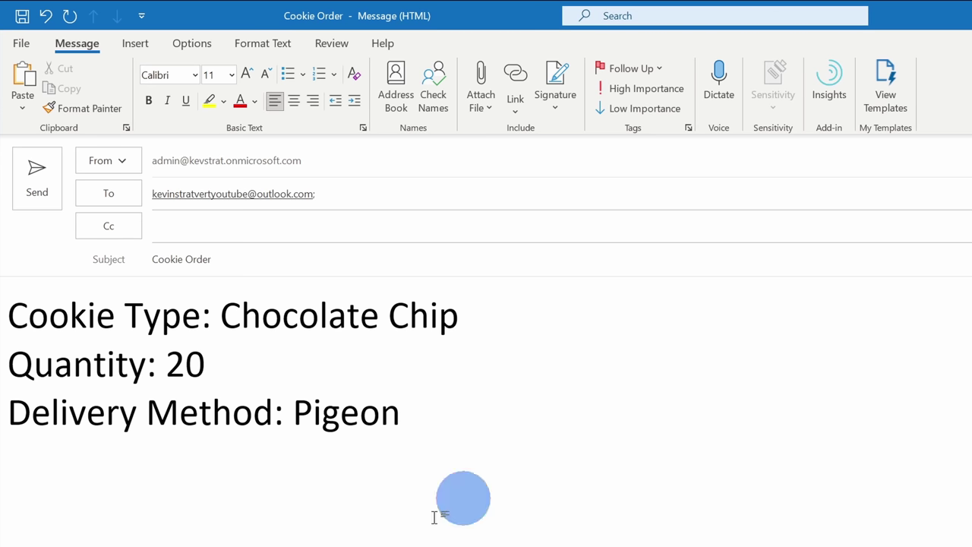
# Send the prepared Cookie Order email from Outlook, and open the run history of the Mail to Excel flow in Power Automate.
pyautogui.click(38, 178)
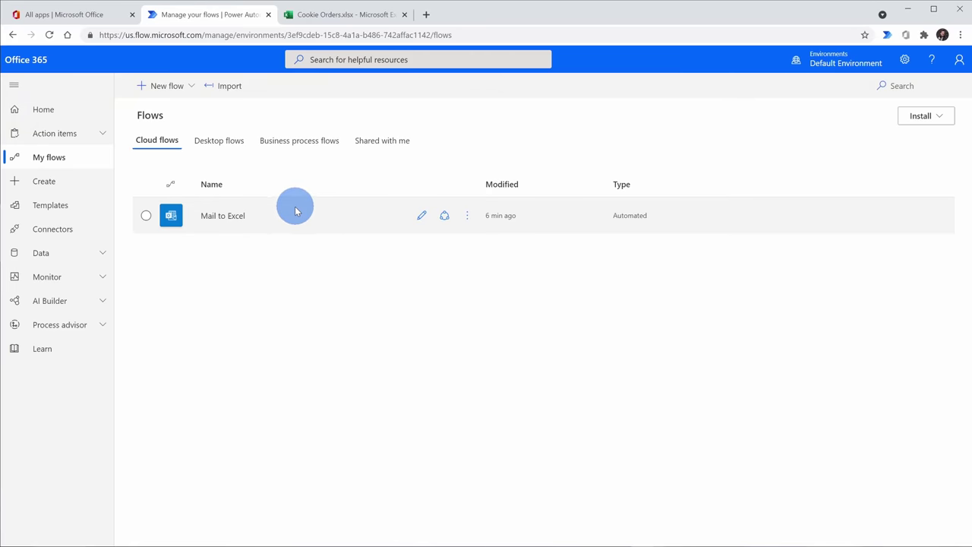
pyautogui.click(468, 216)
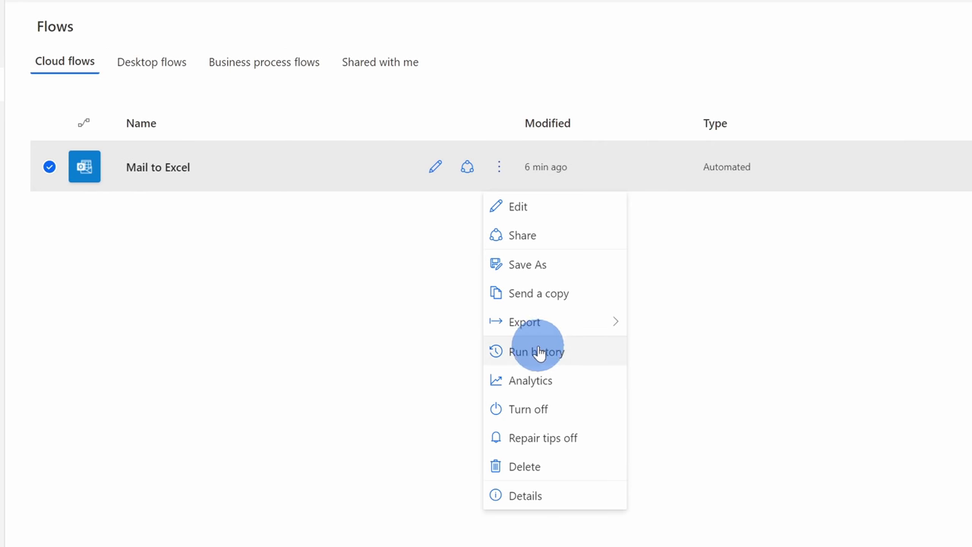
pyautogui.click(553, 352)
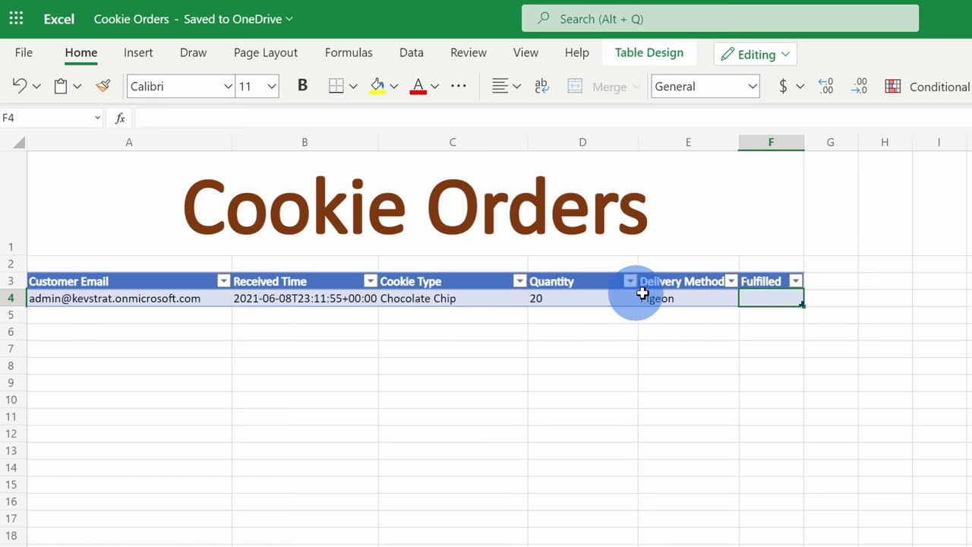
# In the Cookie Orders workbook in Excel, check the cells of the order in row 4 and set its Fulfilled value to Yes.
pyautogui.click(159, 298)
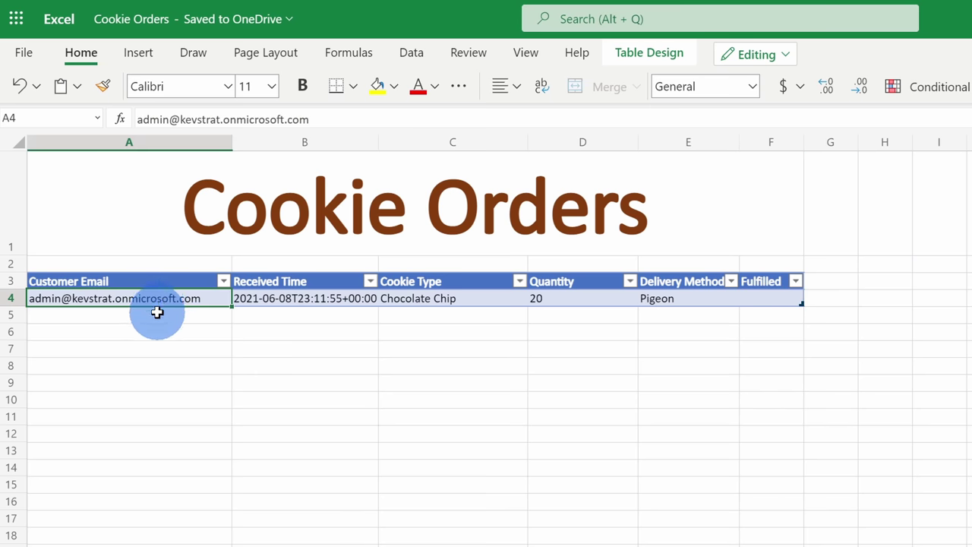
pyautogui.click(314, 298)
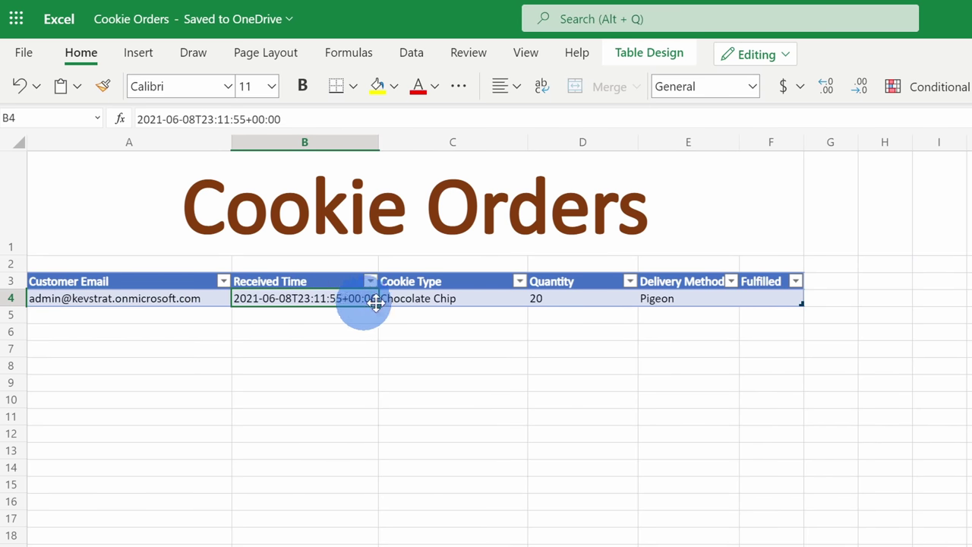
pyautogui.click(446, 299)
pyautogui.click(616, 299)
pyautogui.click(681, 298)
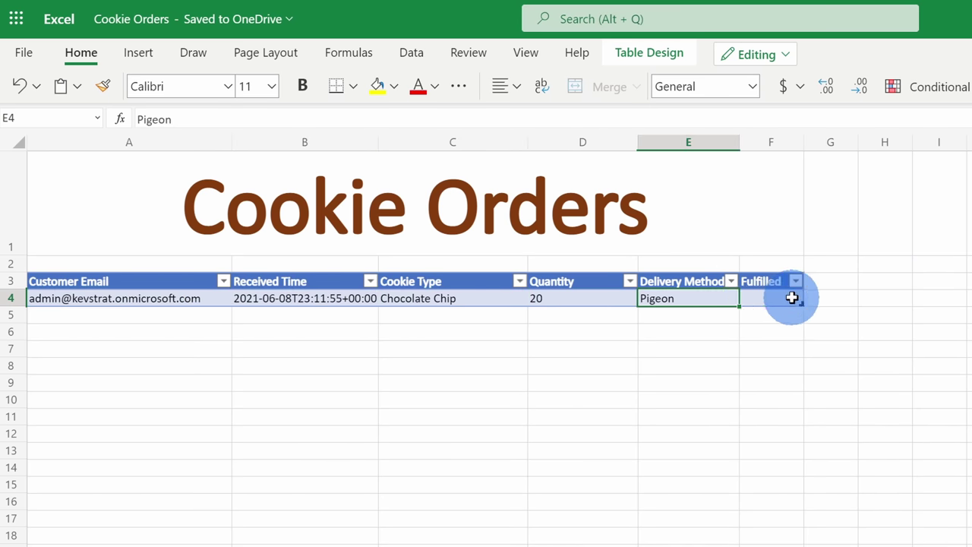
pyautogui.click(792, 298)
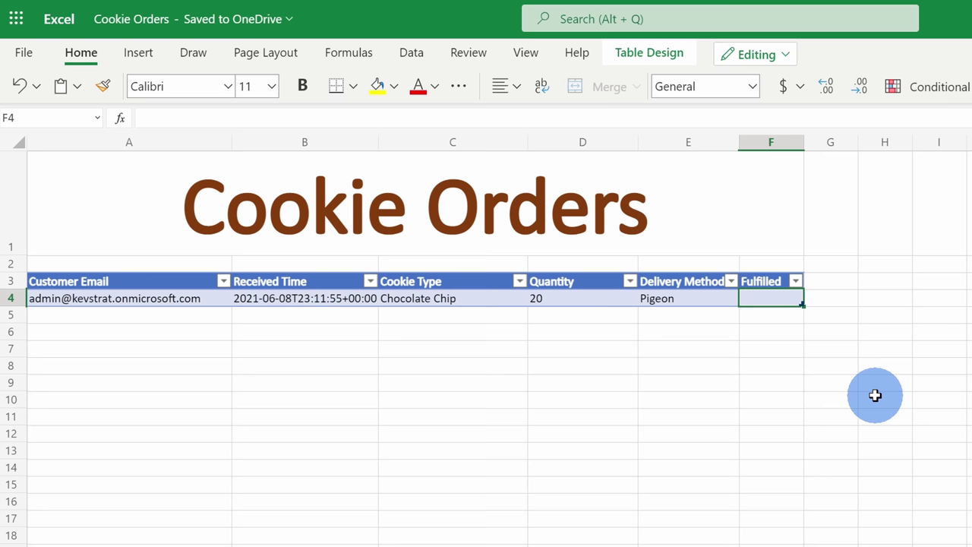
pyautogui.write('Yes')
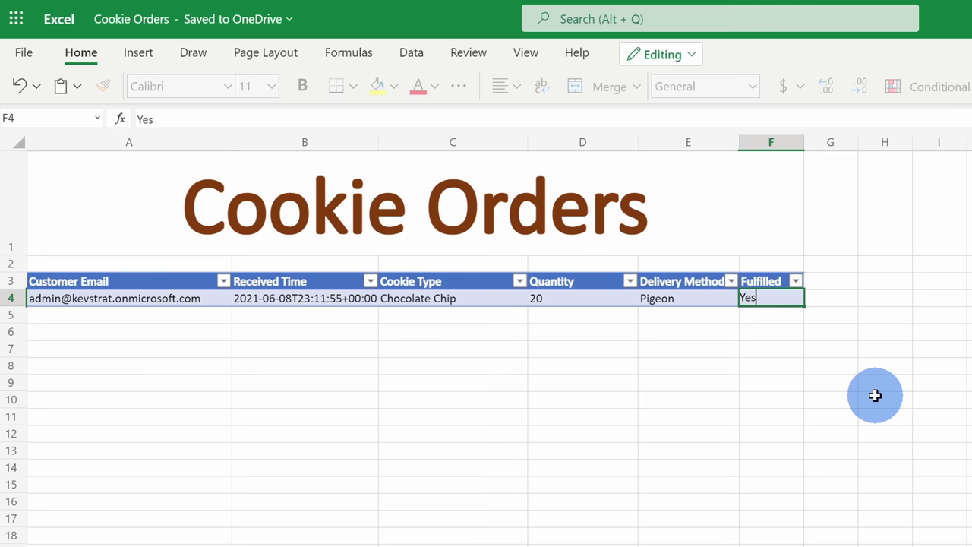
pyautogui.press('Return')
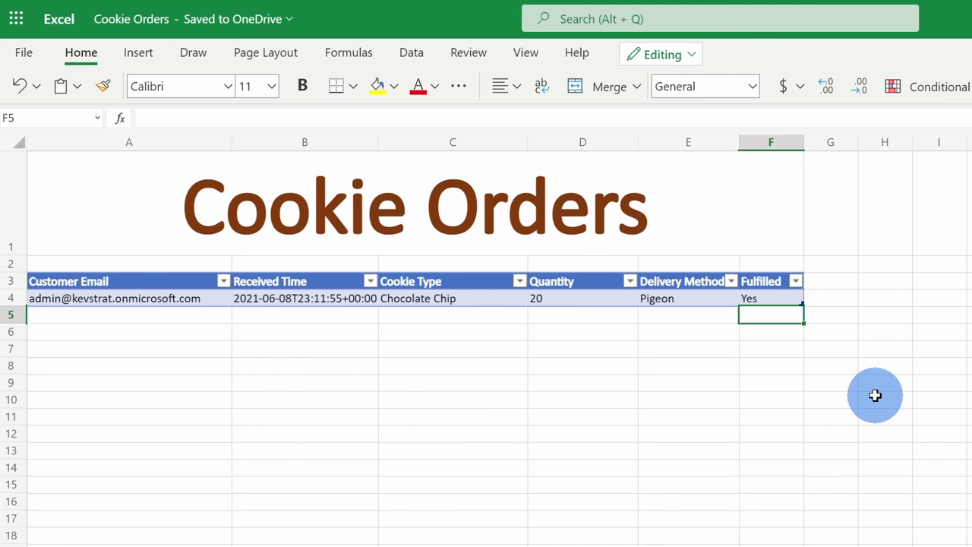